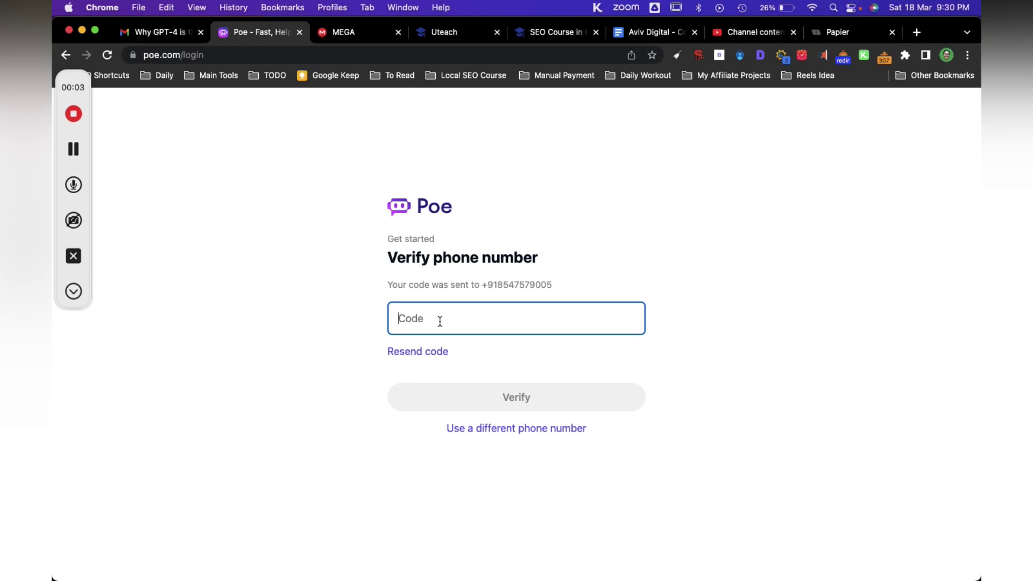
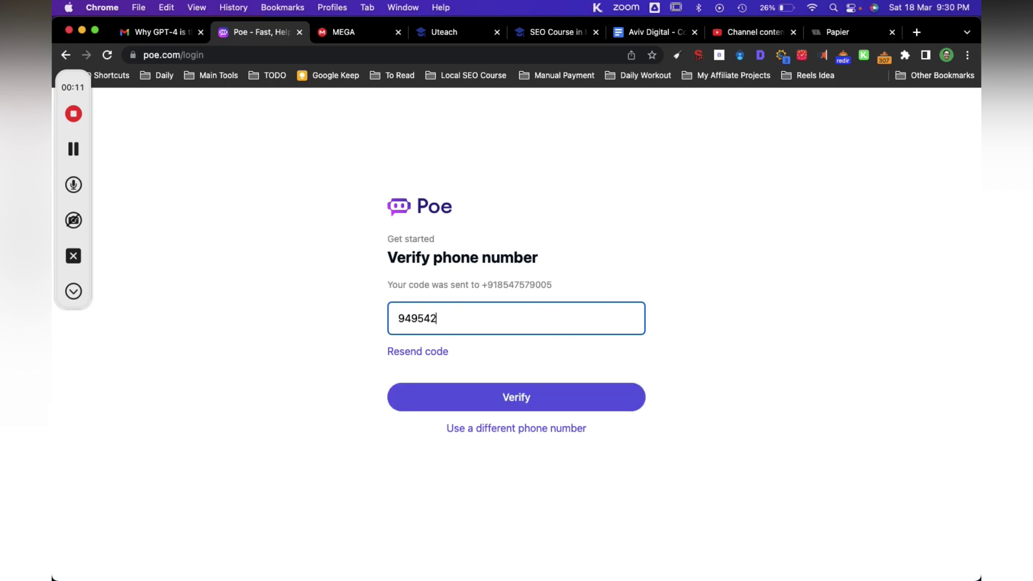
# Enter the texted phone verification code and submit it.
pyautogui.click(503, 399)
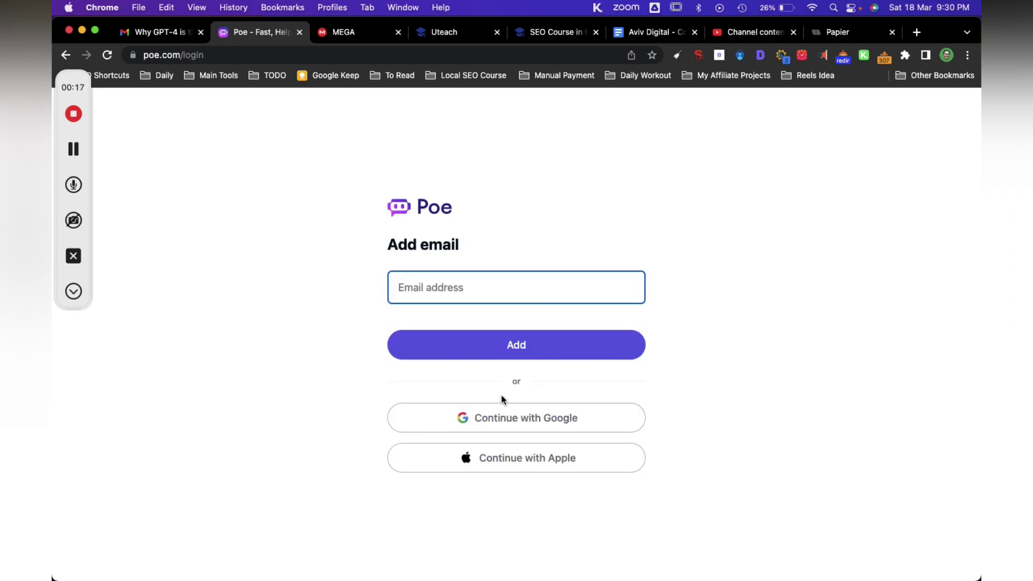
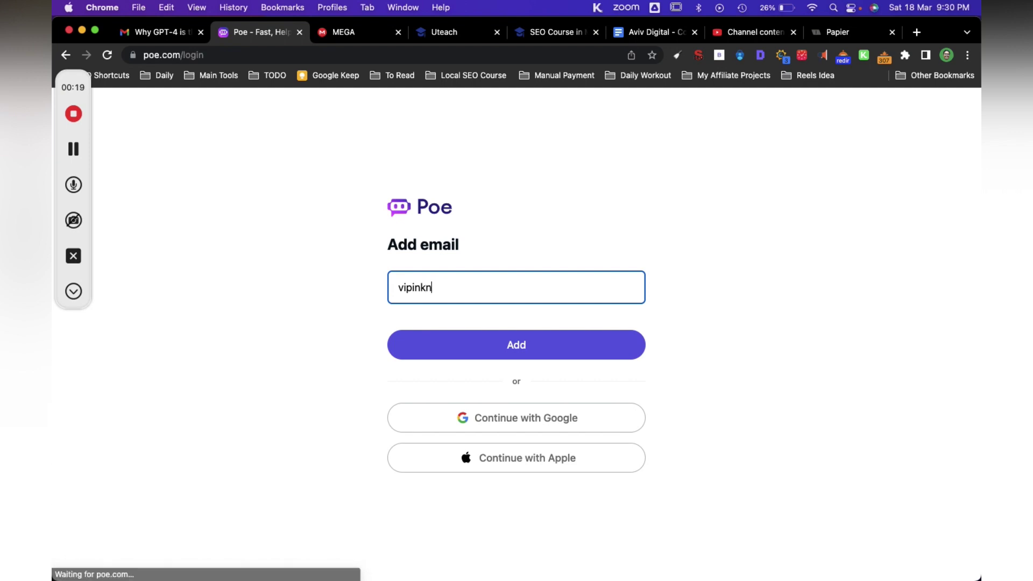
# Add the account's email address, then copy Poe's verification code from the Gmail message.
pyautogui.click(522, 349)
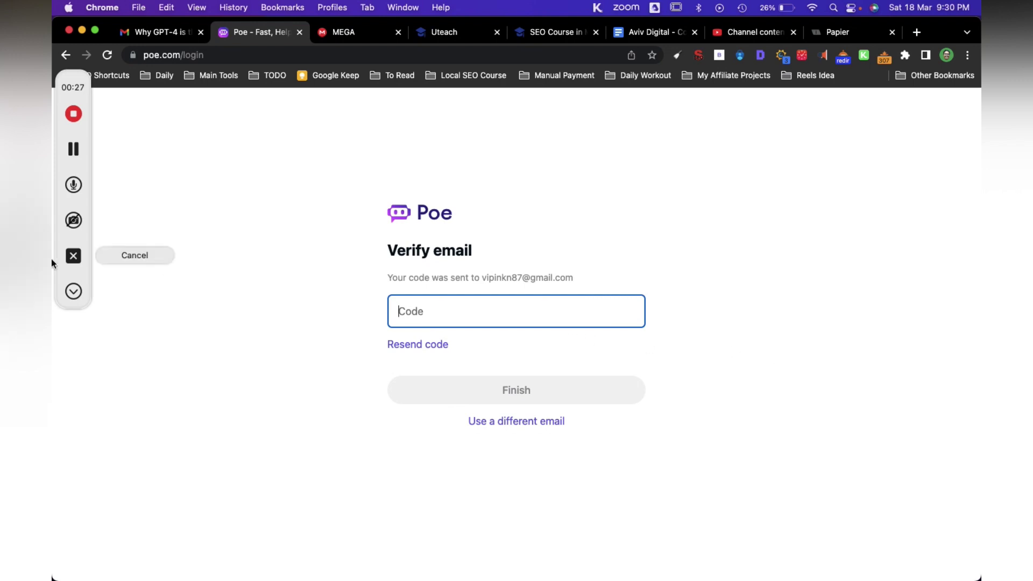
pyautogui.click(73, 149)
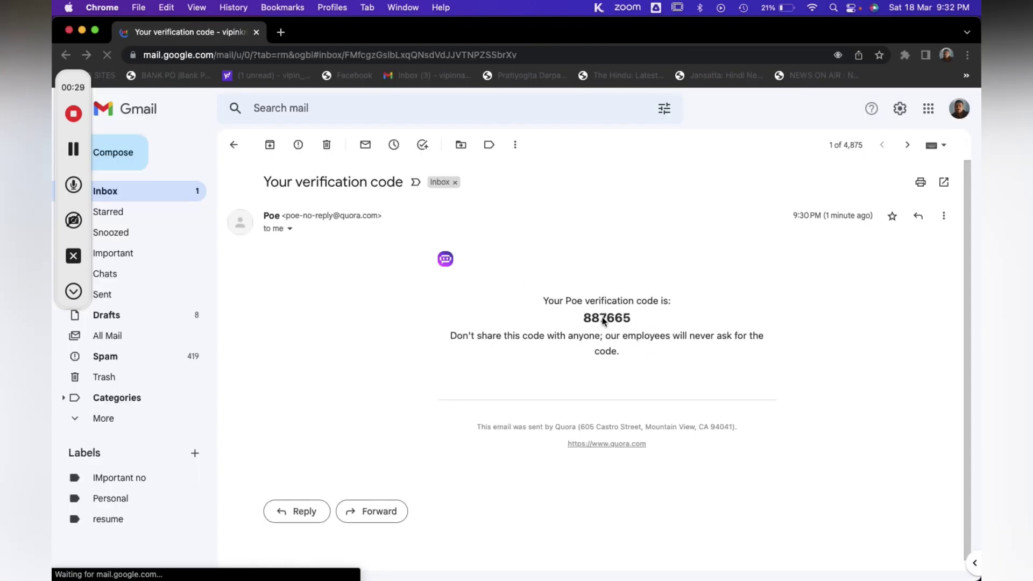
pyautogui.doubleClick(603, 318)
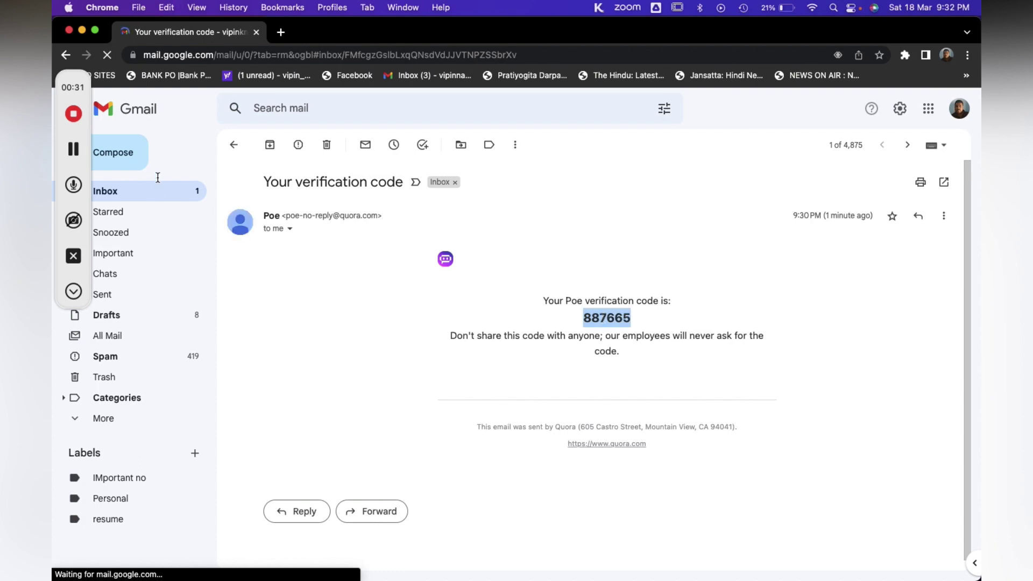
pyautogui.click(73, 150)
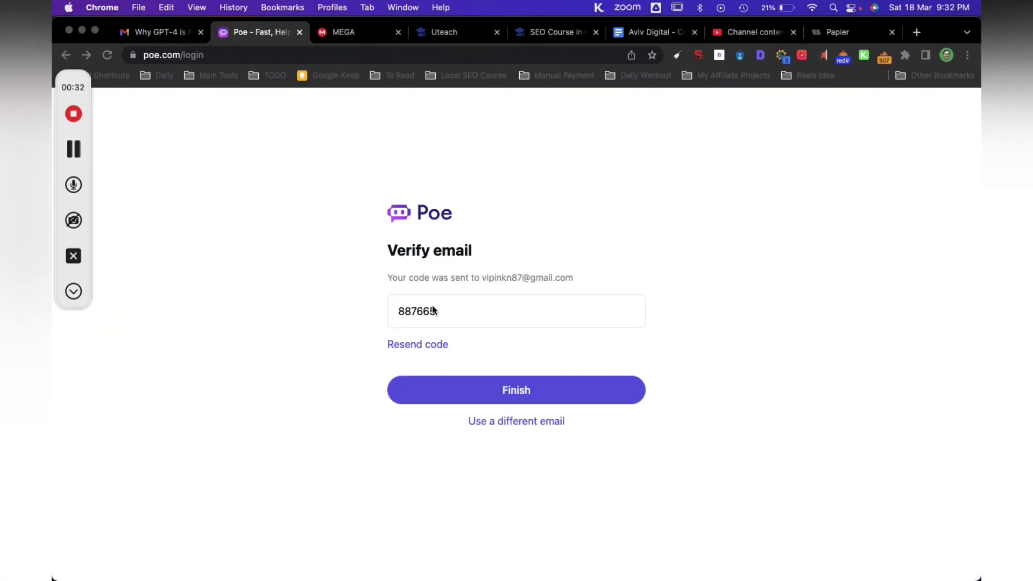
pyautogui.click(500, 398)
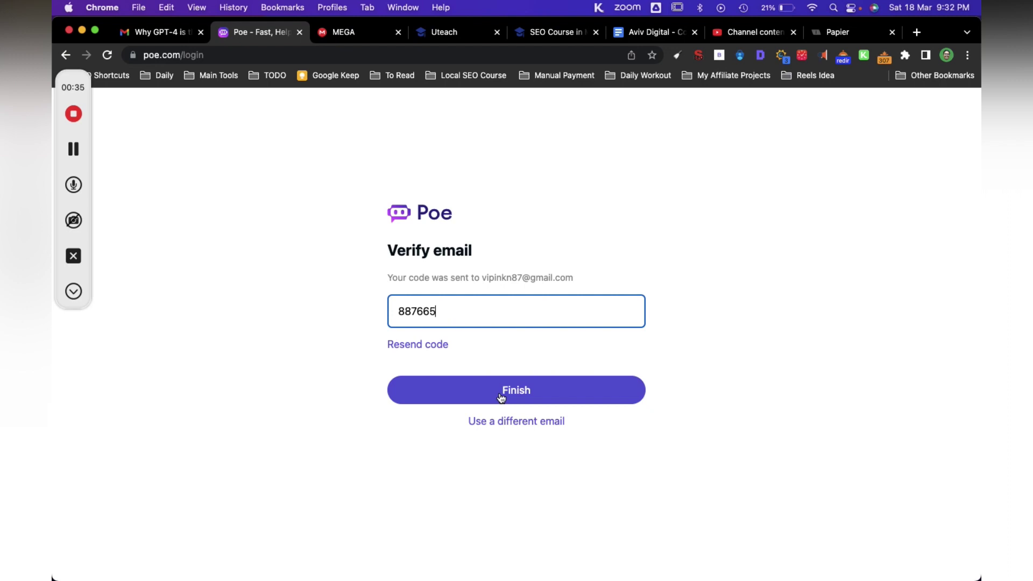
# Submit the email code to finish sign-up, then open the Sage bot's chat.
pyautogui.click(501, 398)
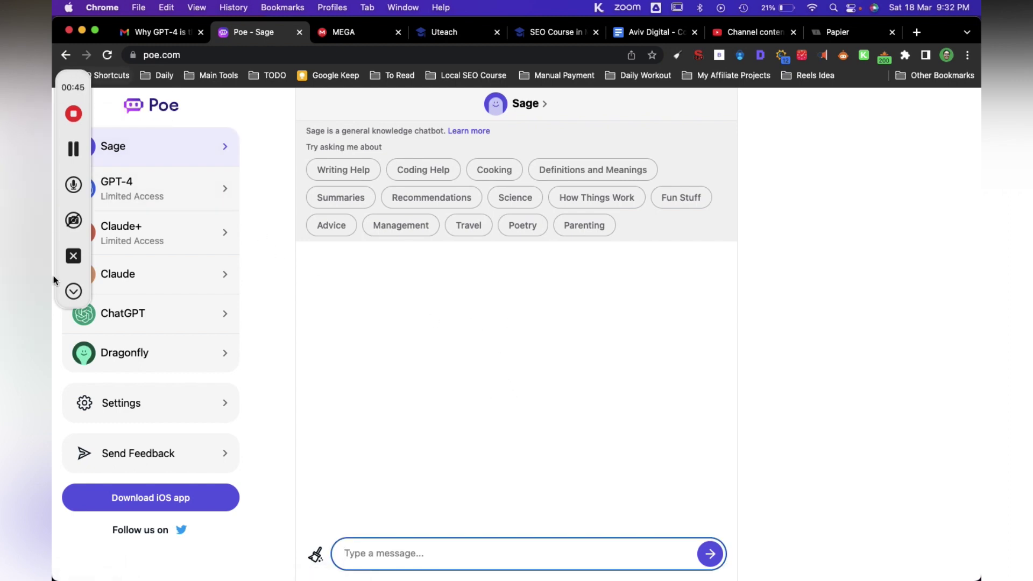
pyautogui.click(73, 291)
pyautogui.moveTo(72, 256); pyautogui.dragTo(73, 526)
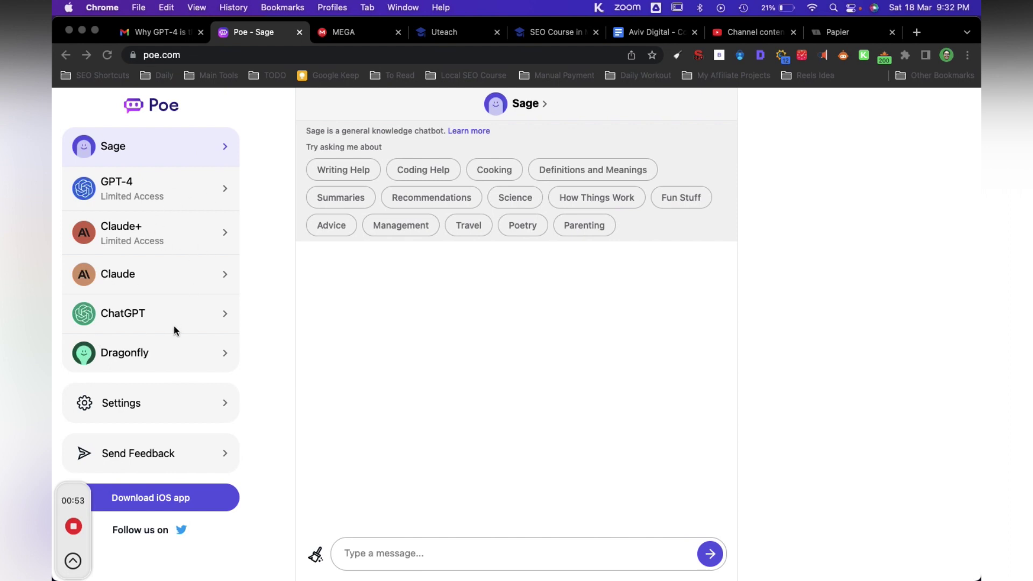
pyautogui.click(229, 150)
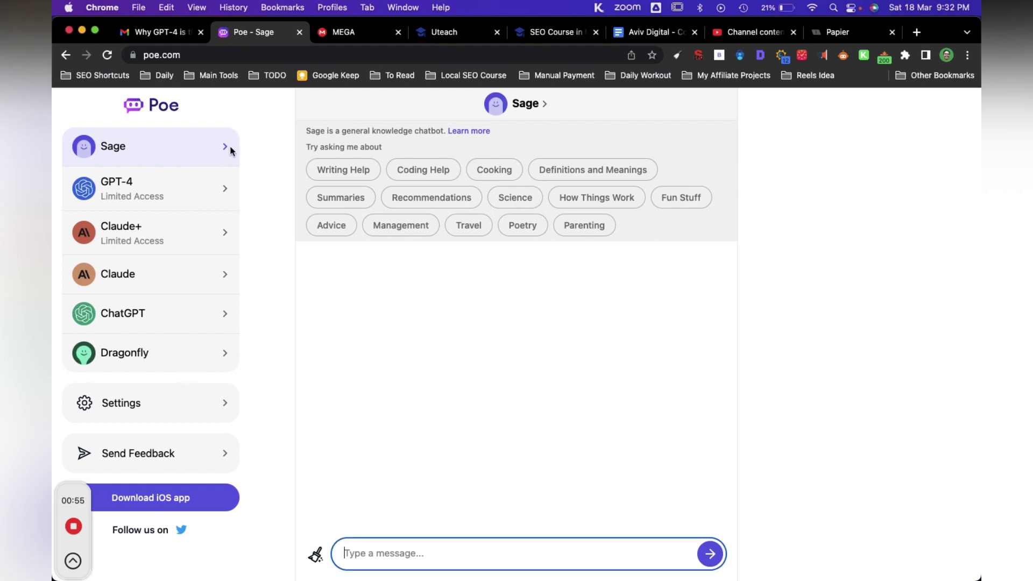
pyautogui.click(227, 149)
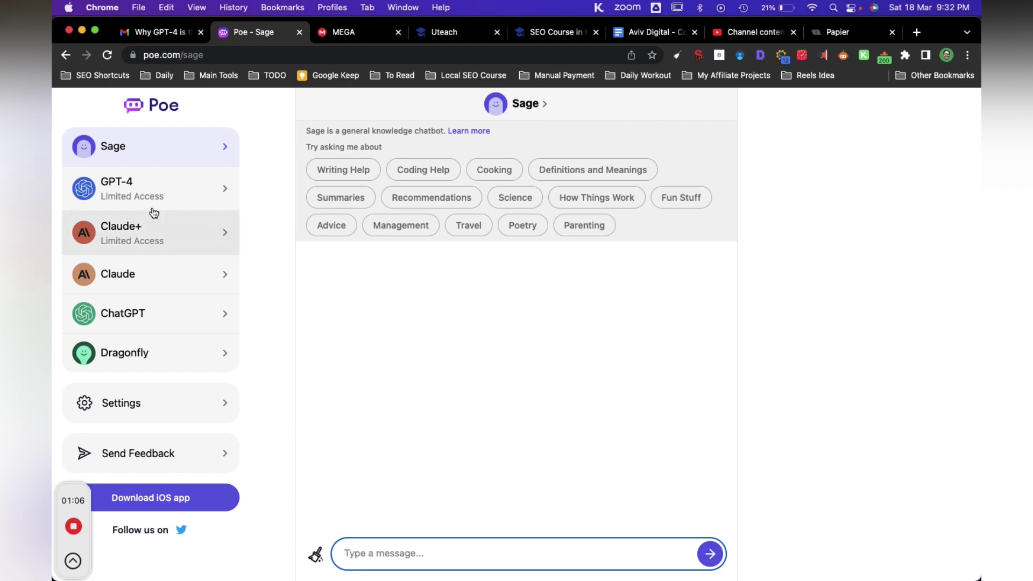
pyautogui.click(143, 193)
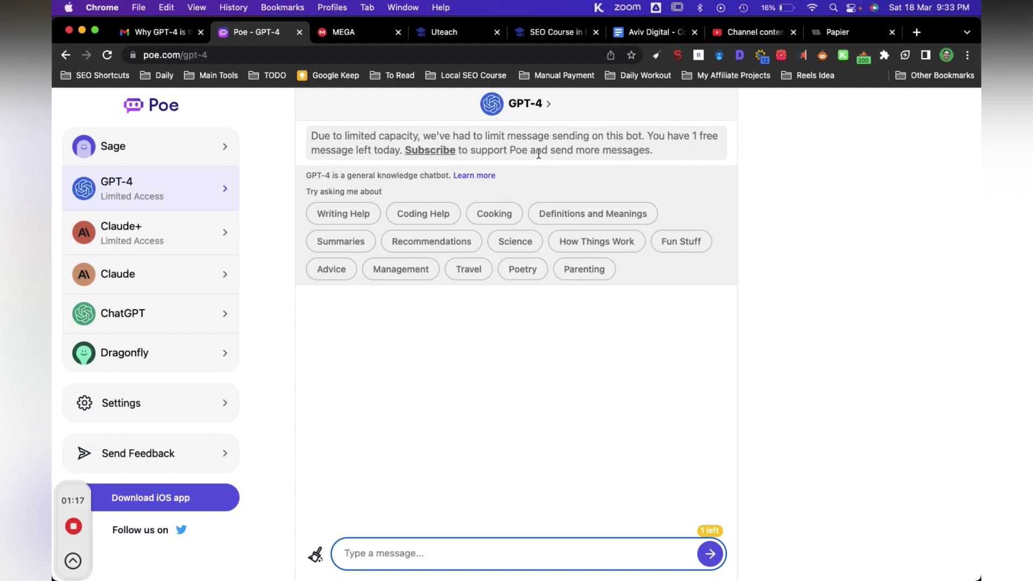
pyautogui.click(124, 241)
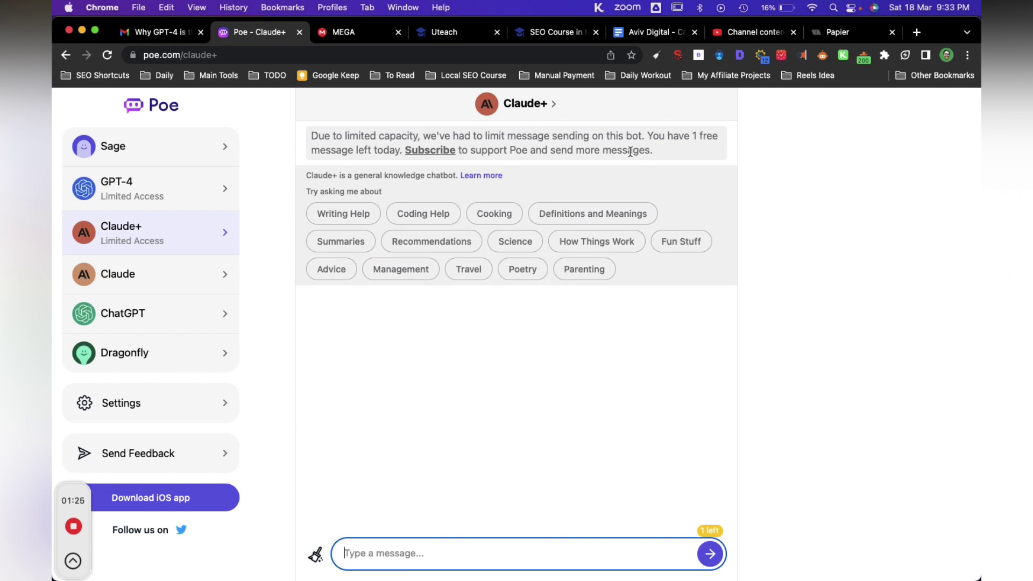
pyautogui.click(108, 279)
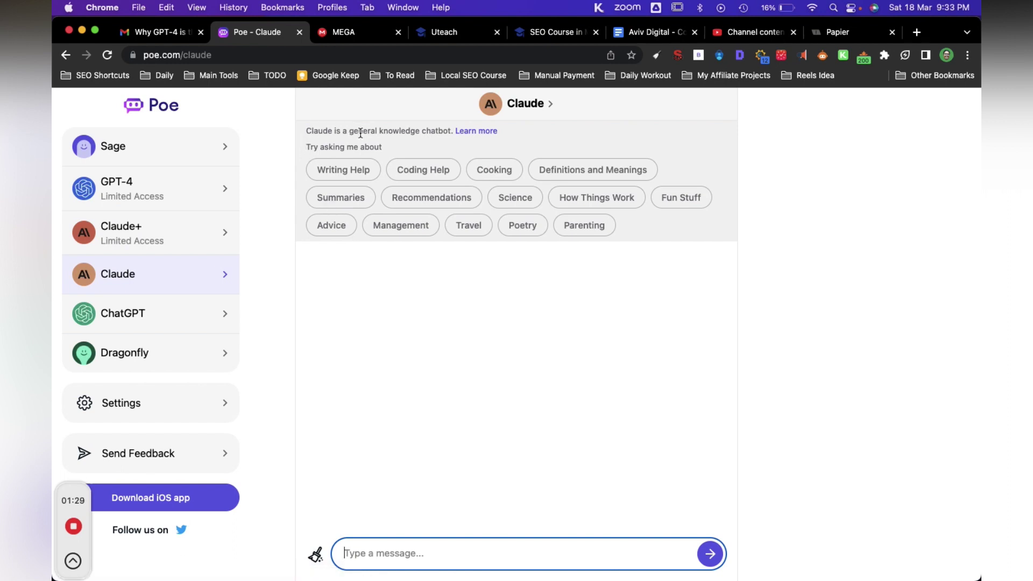
pyautogui.click(131, 315)
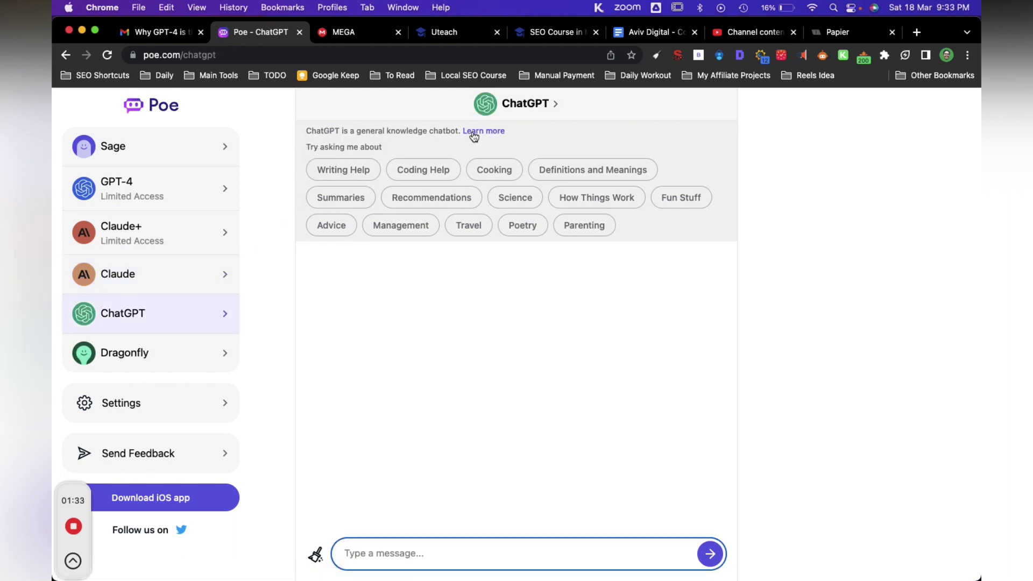
pyautogui.click(131, 353)
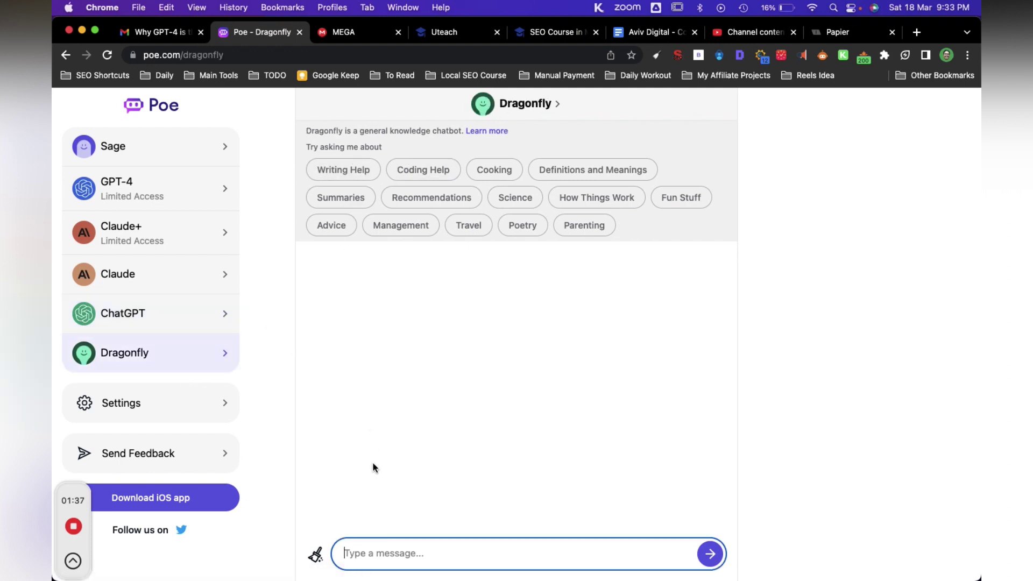
pyautogui.click(128, 159)
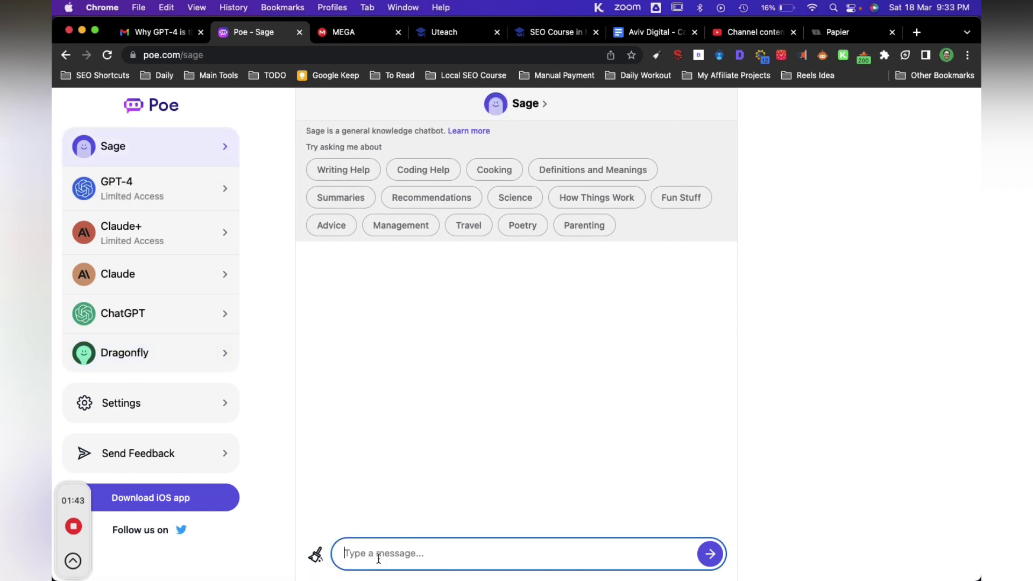
# Send Sage the digital-marketing pitch-email prompt, then select the sent prompt text.
pyautogui.write('wr')
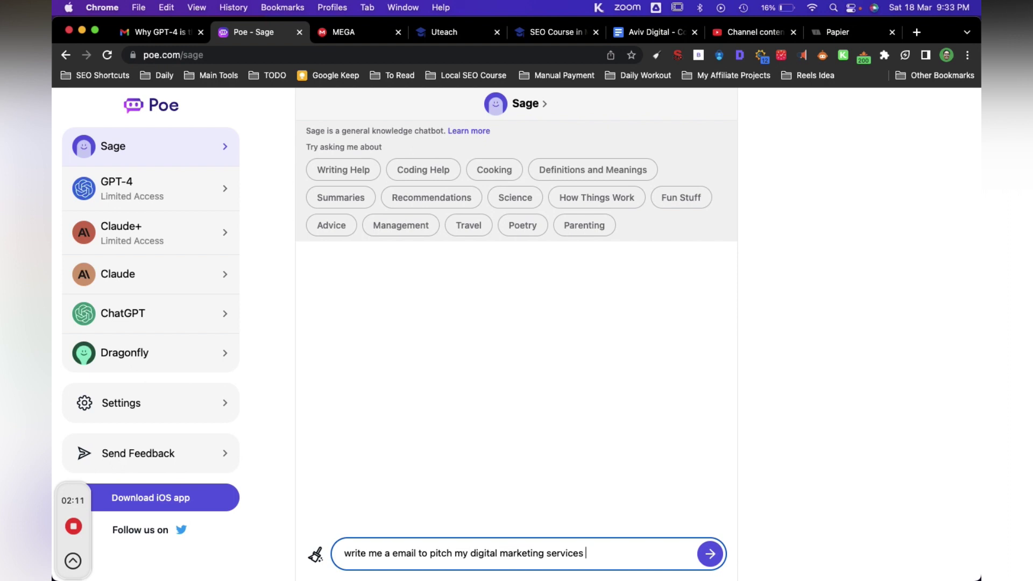
pyautogui.press('Return')
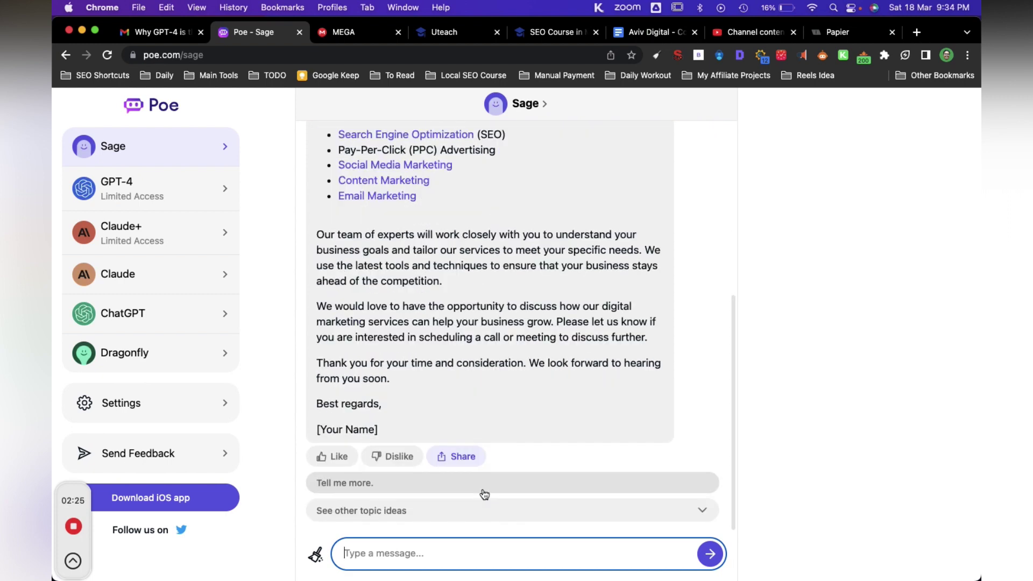
pyautogui.scroll(6, 409, 445)
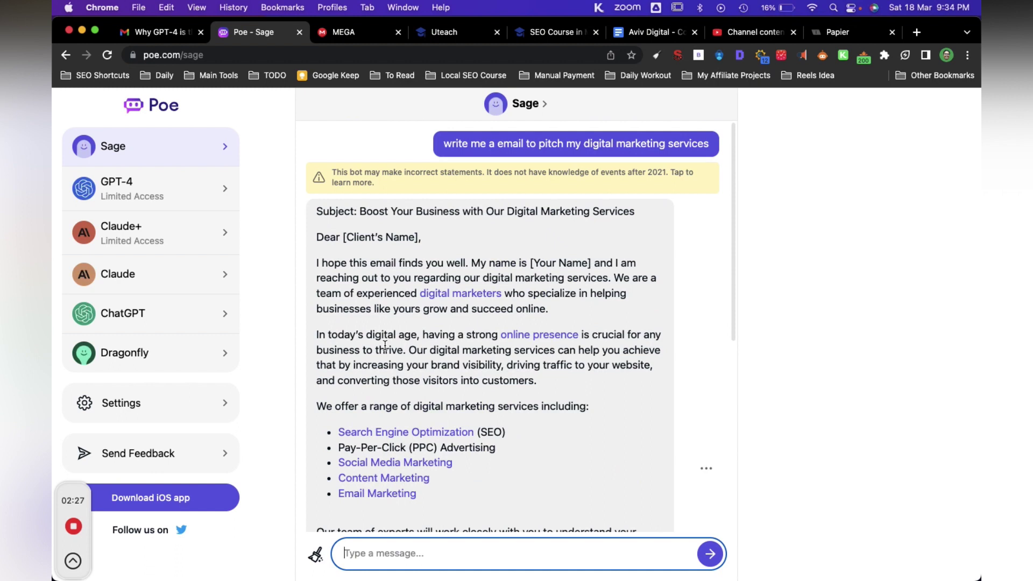
pyautogui.moveTo(444, 143); pyautogui.dragTo(708, 143)
# Copy the pitch-email prompt from the Sage chat and send it to GPT-4.
pyautogui.rightClick(662, 145)
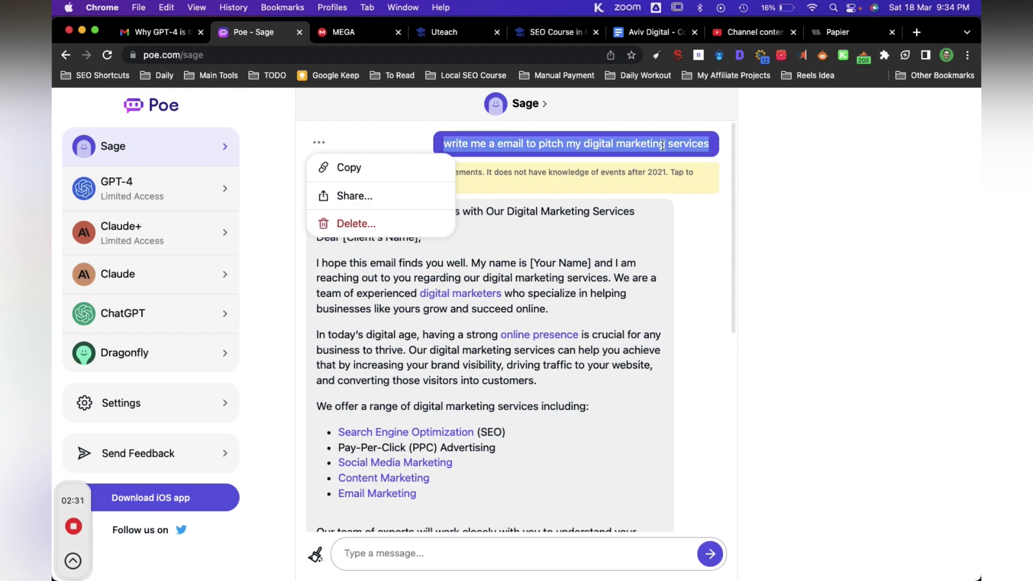
pyautogui.click(363, 173)
pyautogui.click(147, 189)
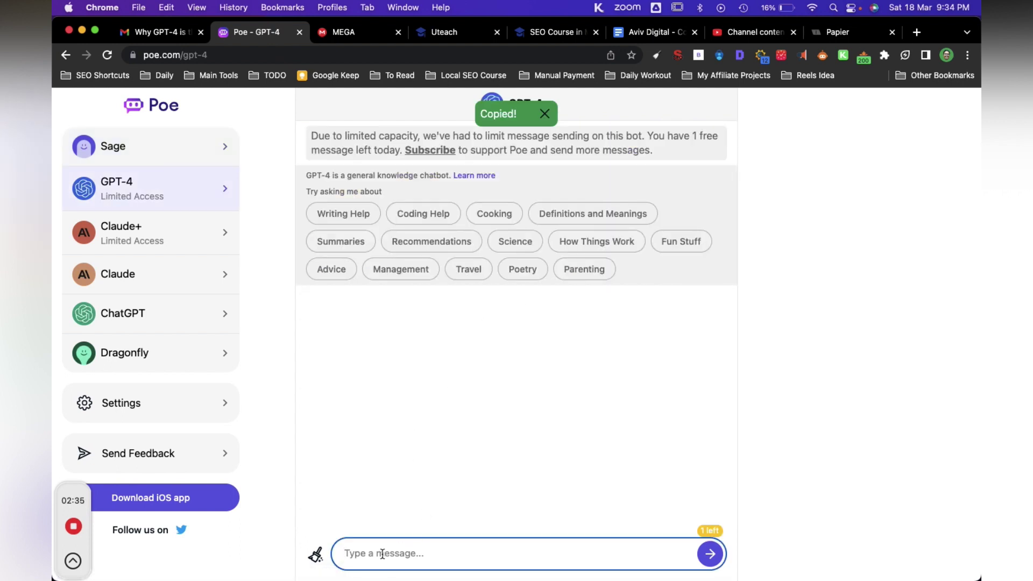
pyautogui.press('super+v')
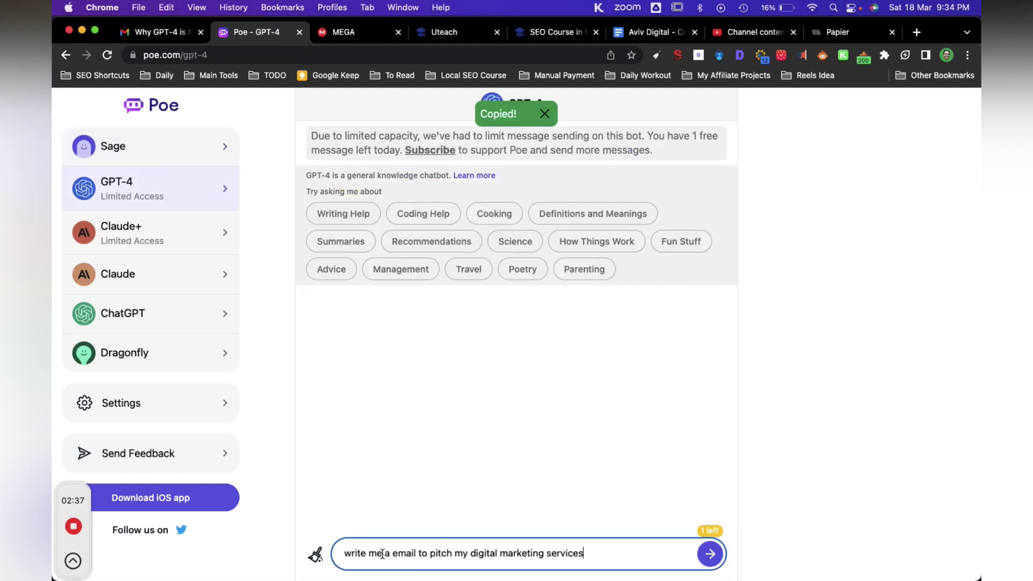
pyautogui.press('Return')
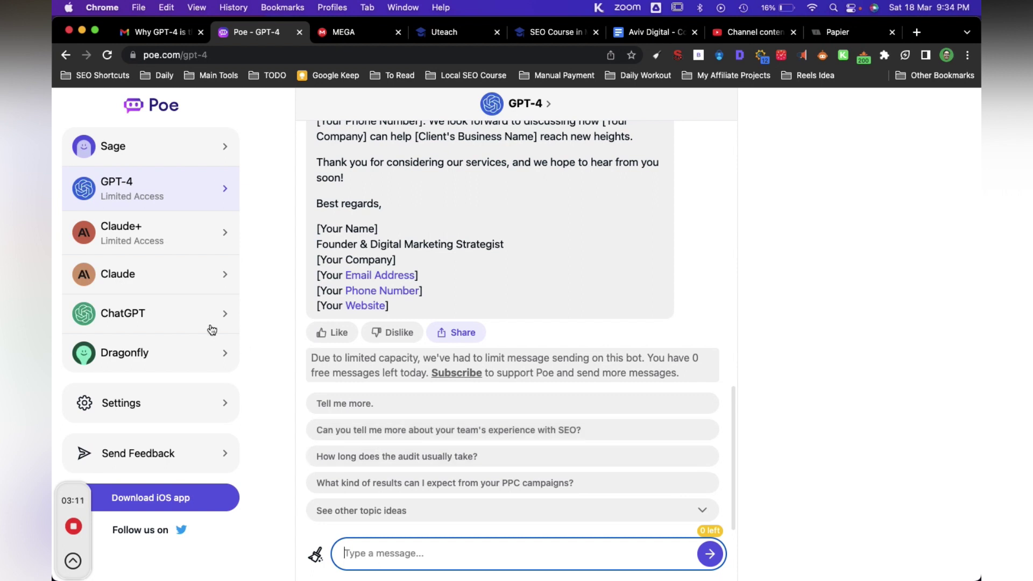
# Send the copied digital-marketing pitch-email prompt to Claude+.
pyautogui.click(126, 246)
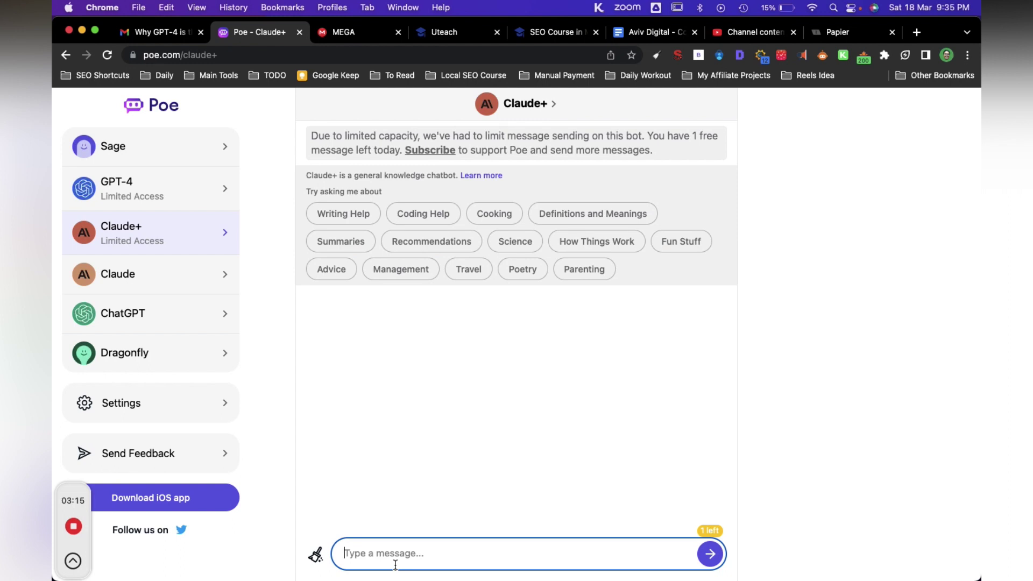
pyautogui.press('super+v')
pyautogui.press('Return')
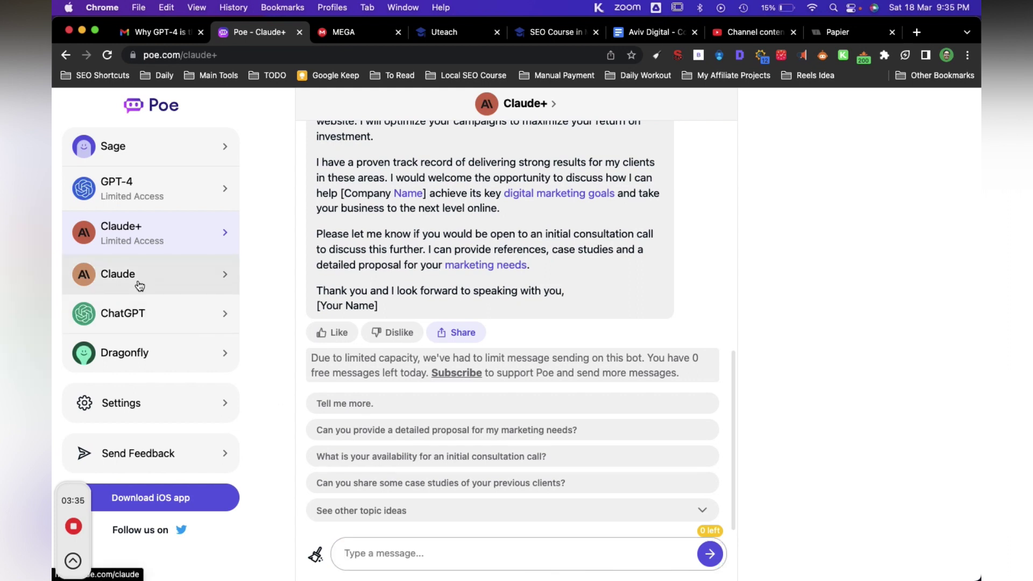
# Send the same pitch-email prompt to the Claude bot.
pyautogui.click(140, 285)
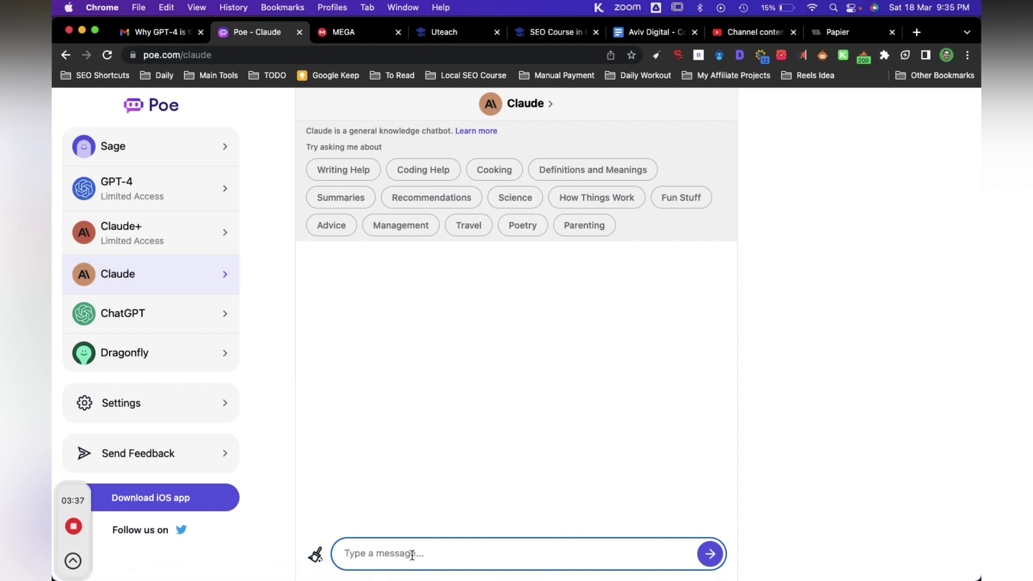
pyautogui.press('super+v')
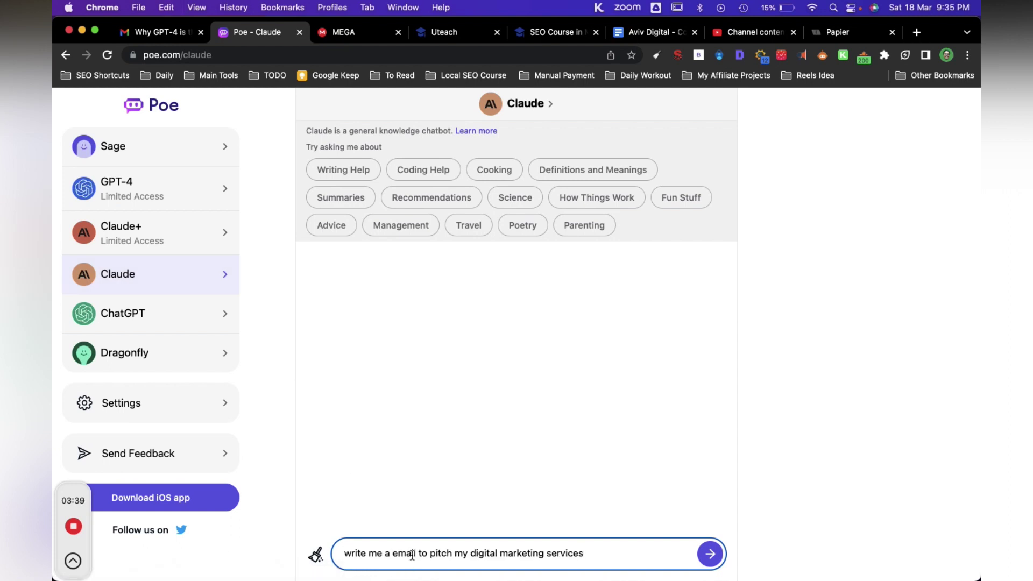
pyautogui.press('Return')
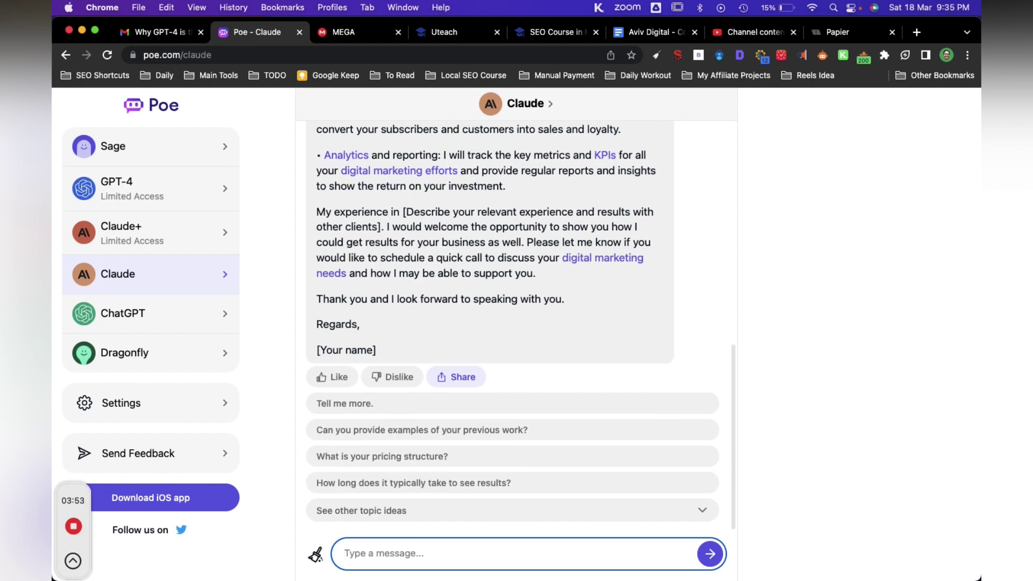
# Send the digital-marketing pitch-email prompt to ChatGPT.
pyautogui.click(110, 315)
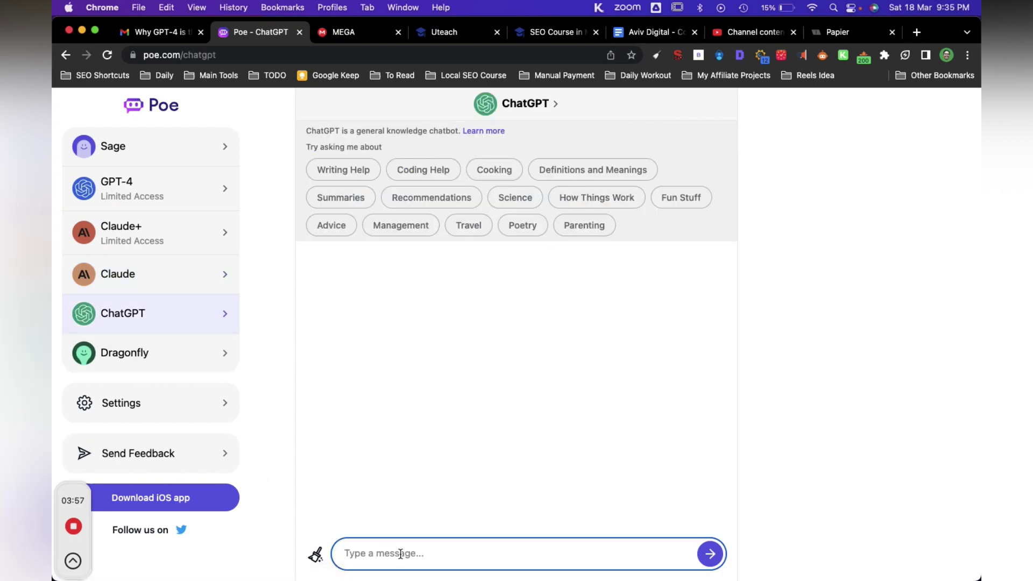
pyautogui.press('super+v')
pyautogui.press('Return')
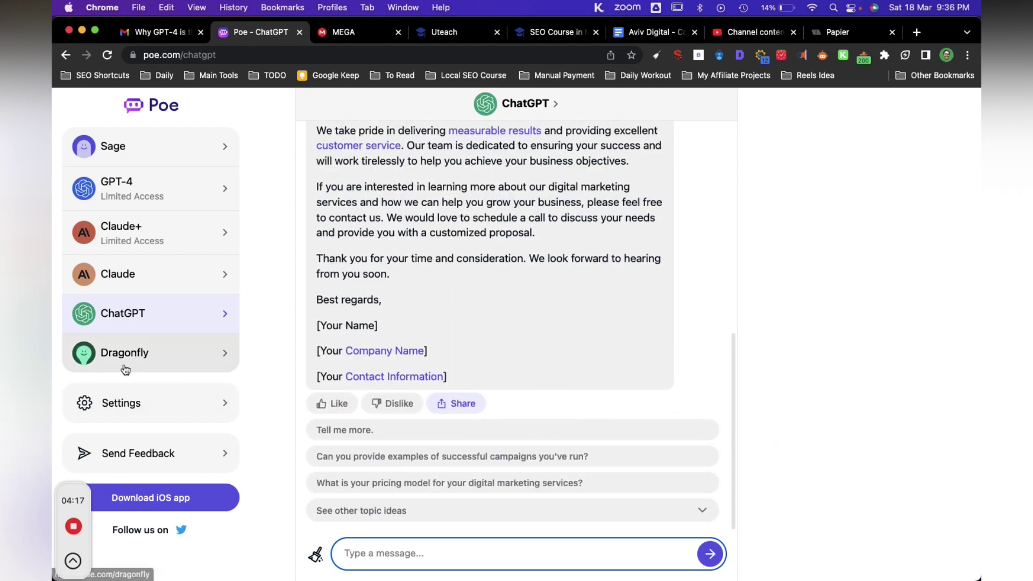
# Send the pitch-email prompt to Dragonfly and scroll up to its reply's greeting.
pyautogui.click(125, 369)
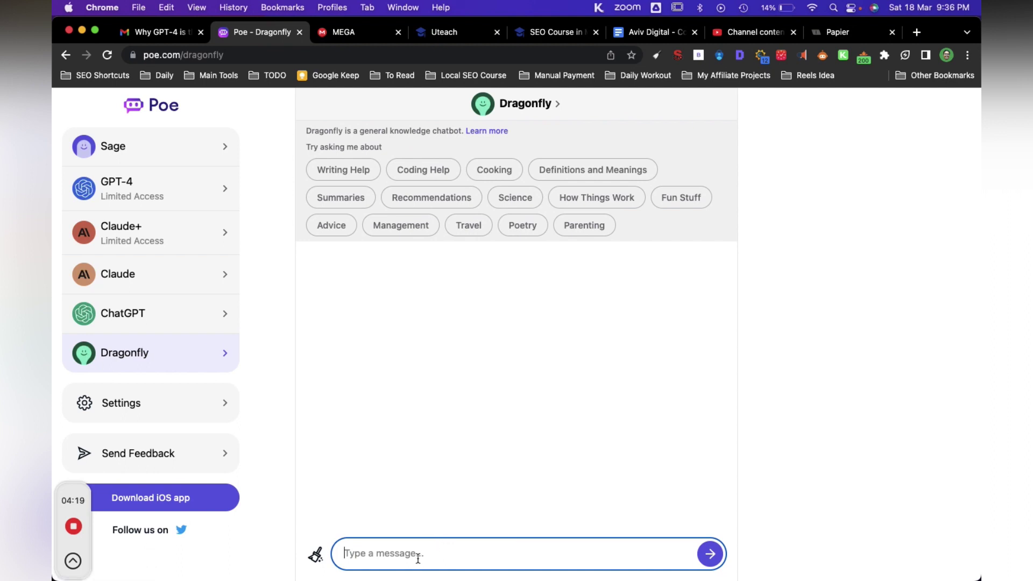
pyautogui.press('super+v')
pyautogui.press('Return')
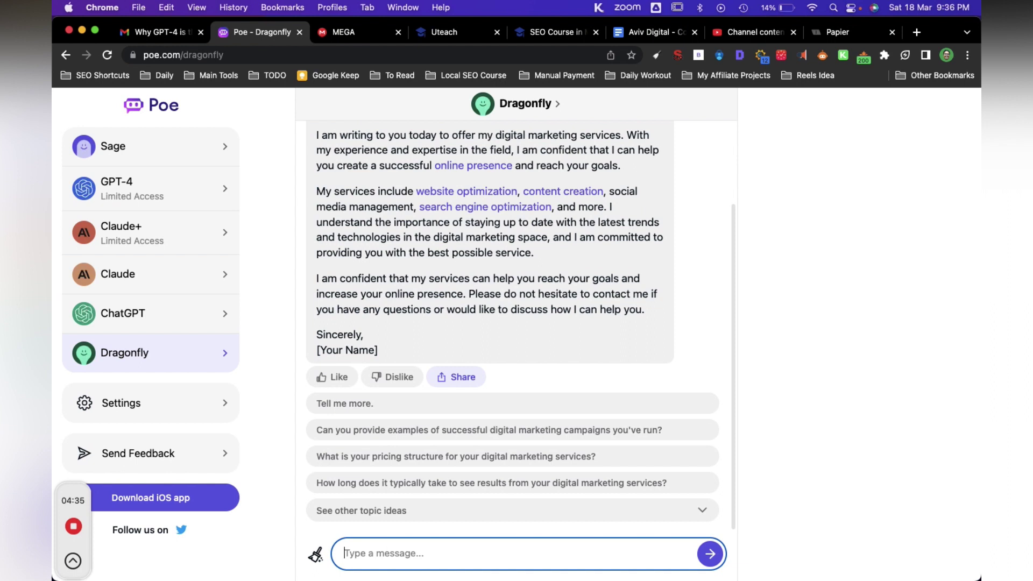
pyautogui.scroll(1, 393, 500)
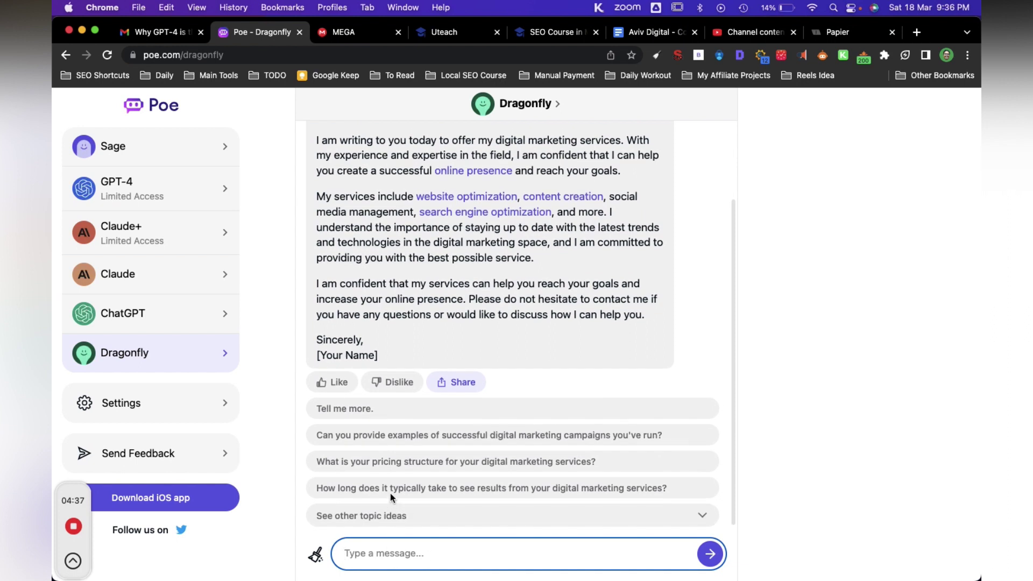
pyautogui.scroll(5, 392, 499)
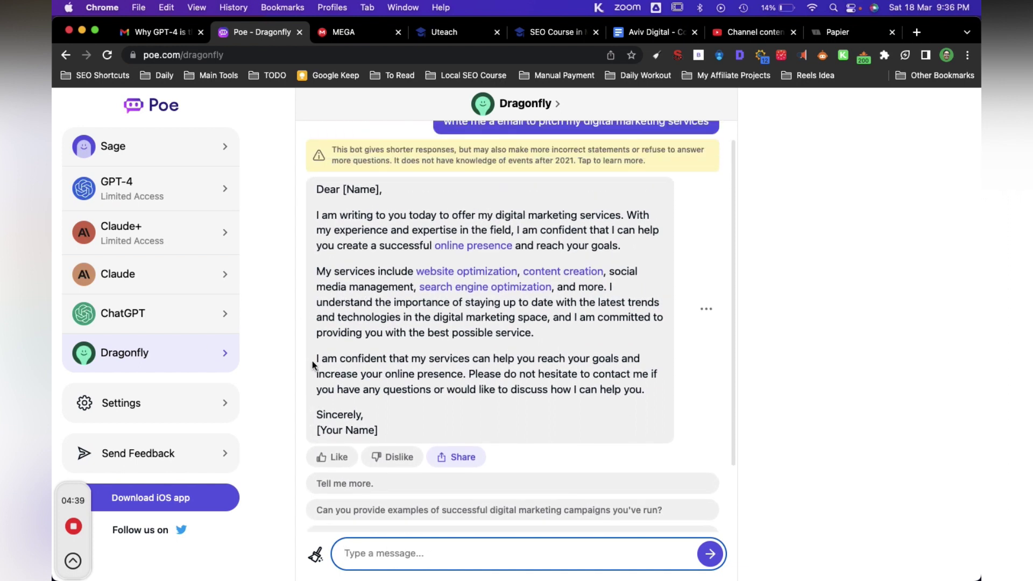
# Reopen ChatGPT and scroll through its 'Boost Your Online Presence' pitch email.
pyautogui.click(145, 315)
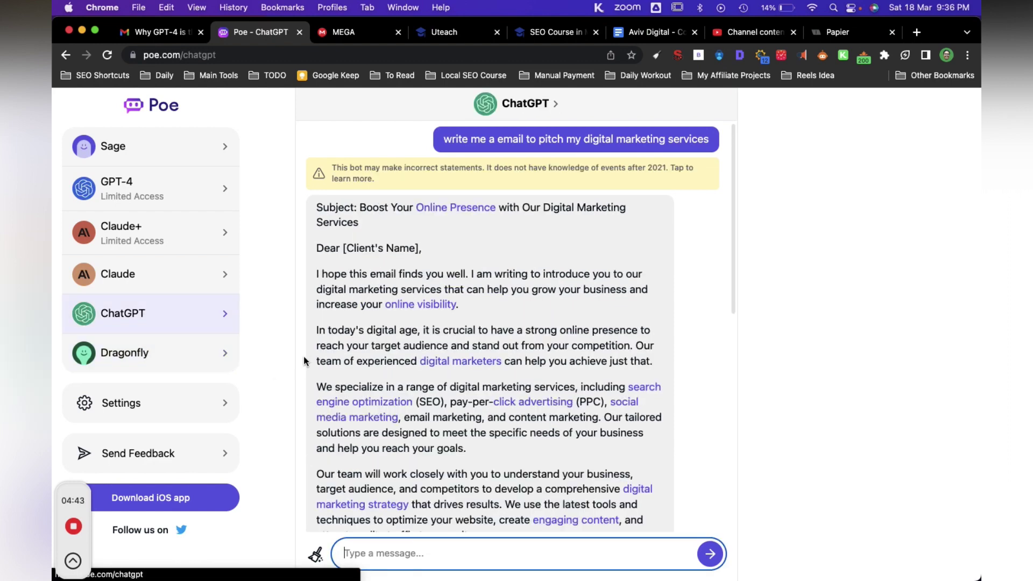
pyautogui.scroll(-1, 330, 332)
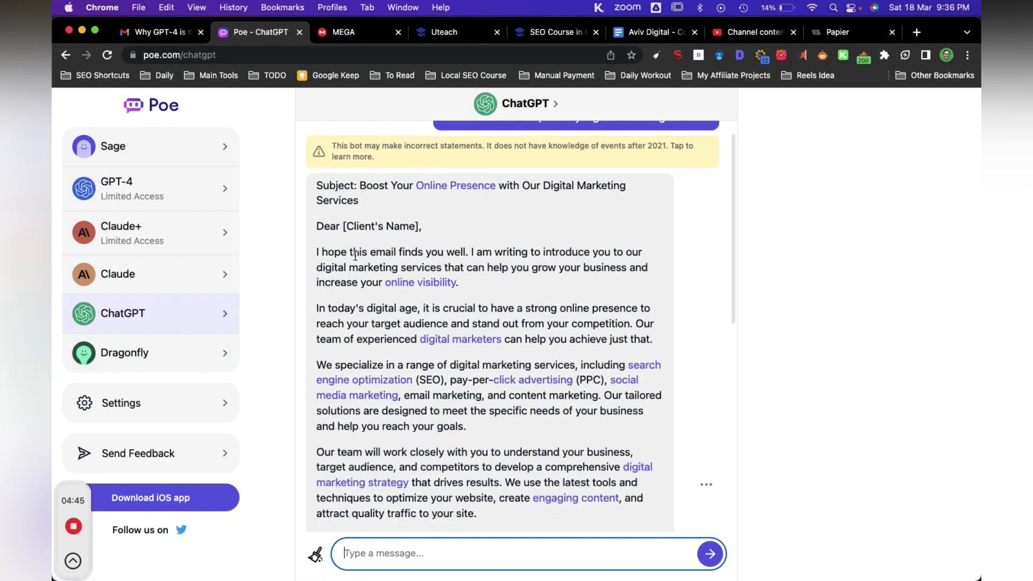
pyautogui.scroll(-4, 423, 339)
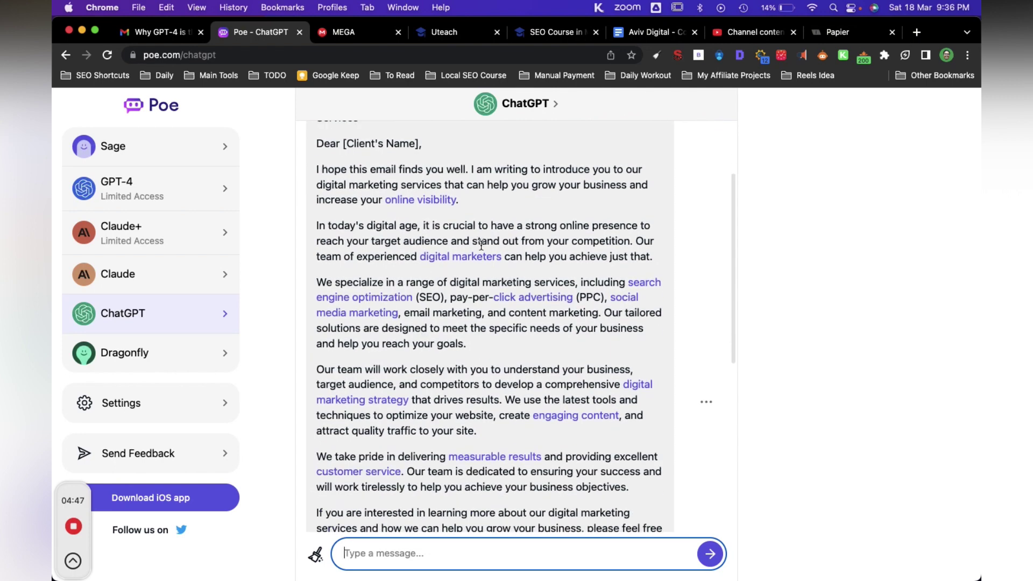
pyautogui.scroll(-1, 432, 373)
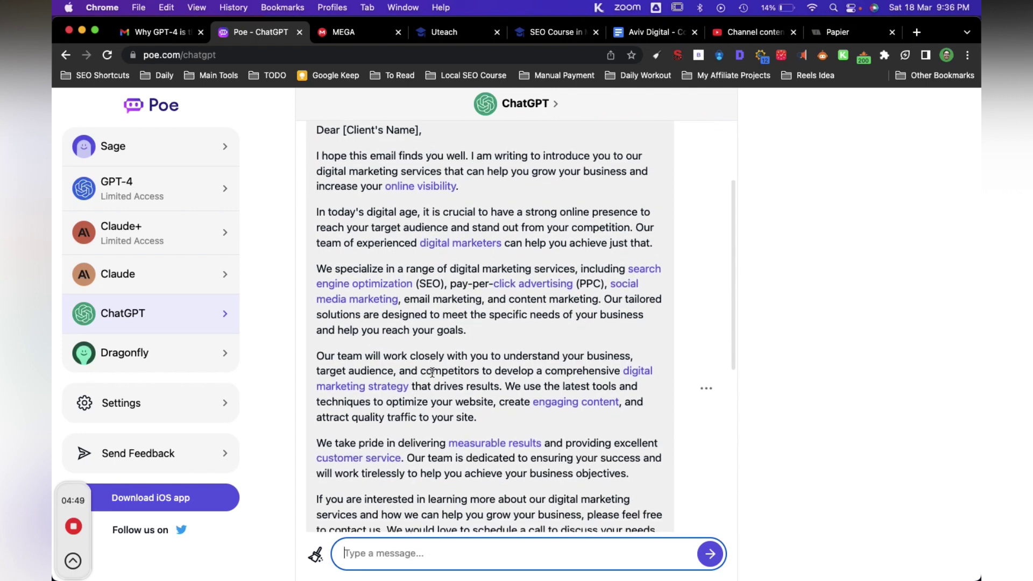
pyautogui.scroll(-4, 432, 372)
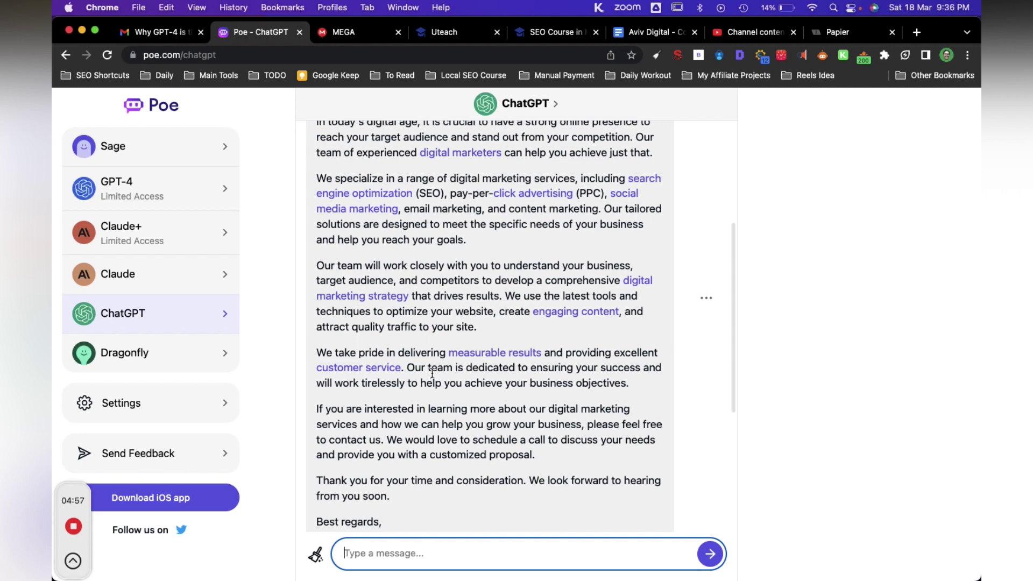
# Reread Claude's pitch email, then switch to the Claude+ chat with its PPC advertising draft.
pyautogui.click(134, 276)
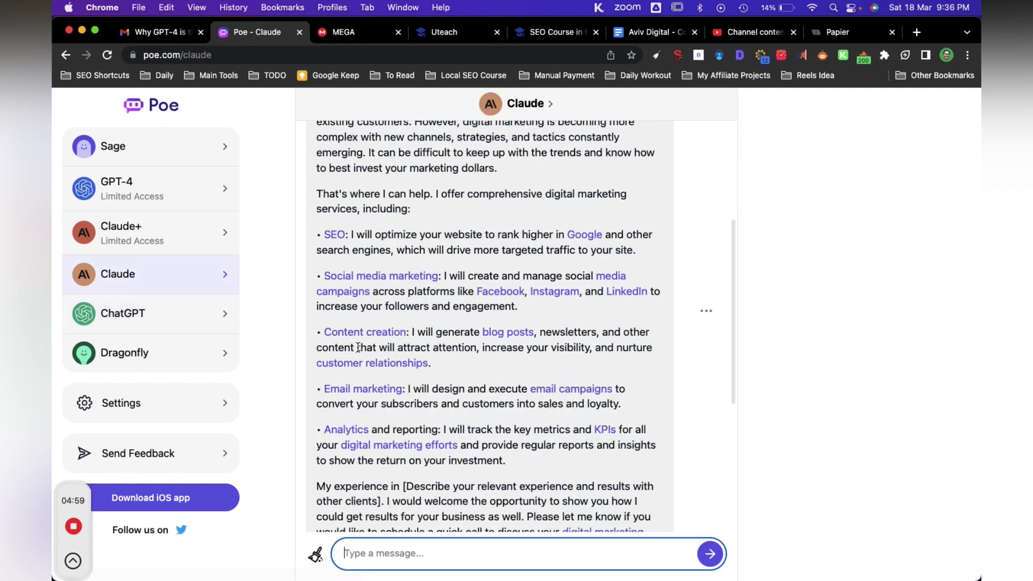
pyautogui.scroll(5, 358, 348)
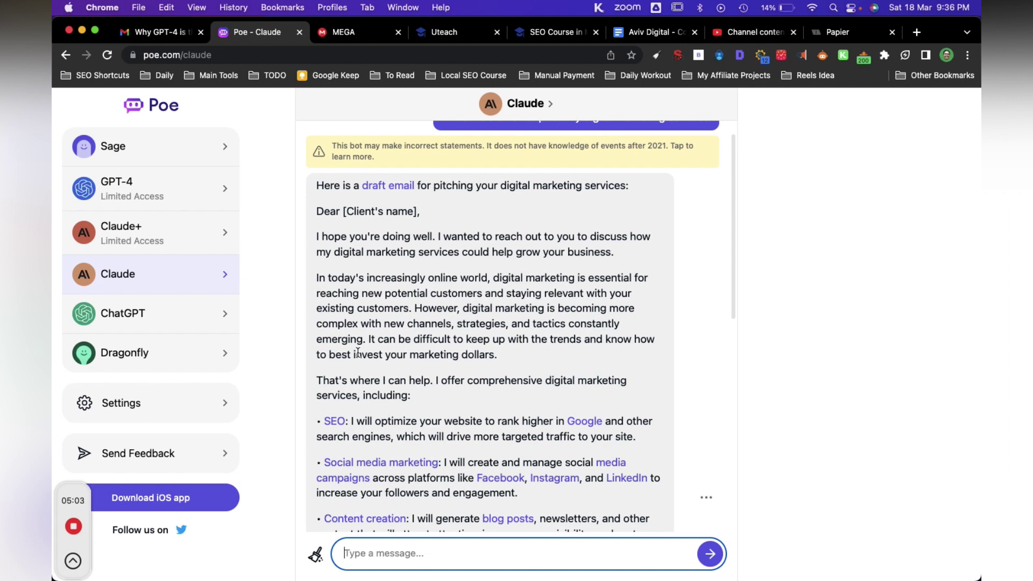
pyautogui.scroll(-3, 358, 353)
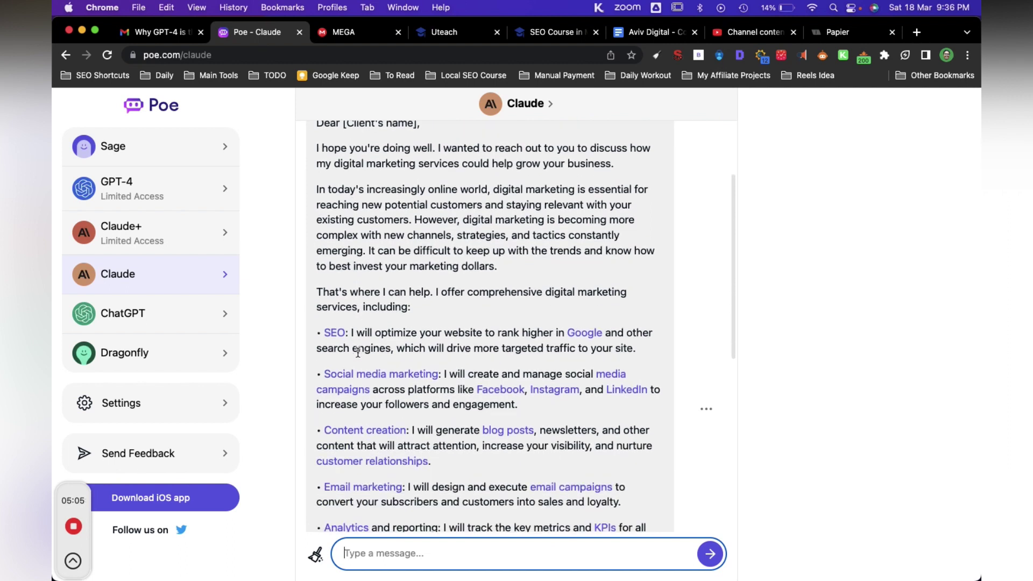
pyautogui.scroll(-3, 358, 356)
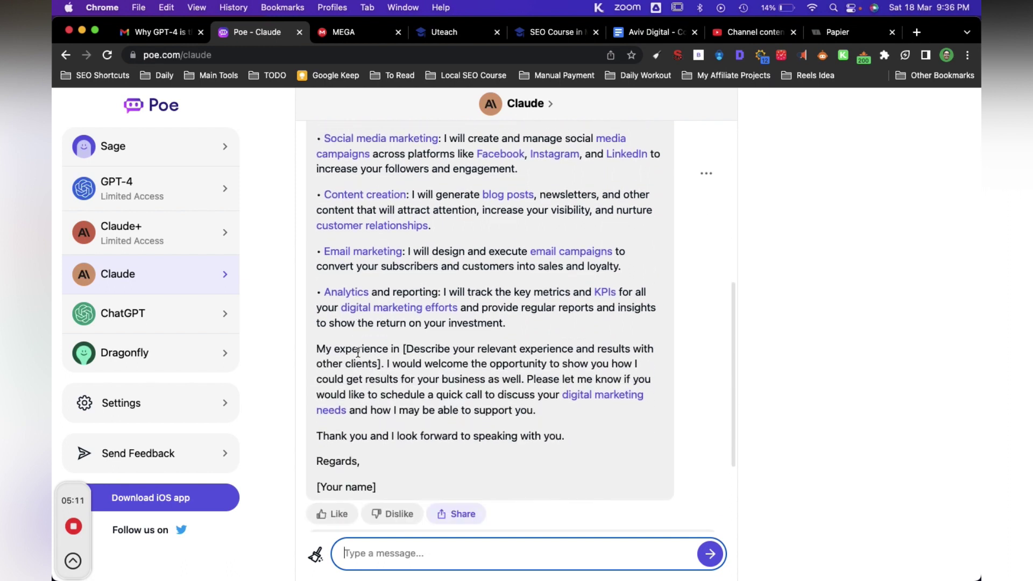
pyautogui.click(135, 232)
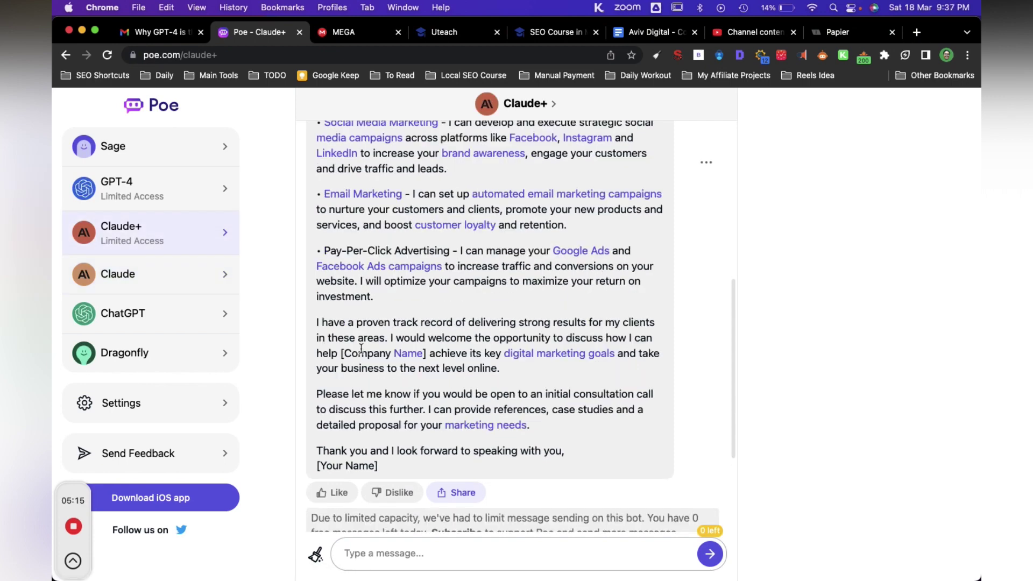
# Read Claude+'s full pitch email through its thank-you sign-off, then open GPT-4's chat.
pyautogui.scroll(7, 361, 349)
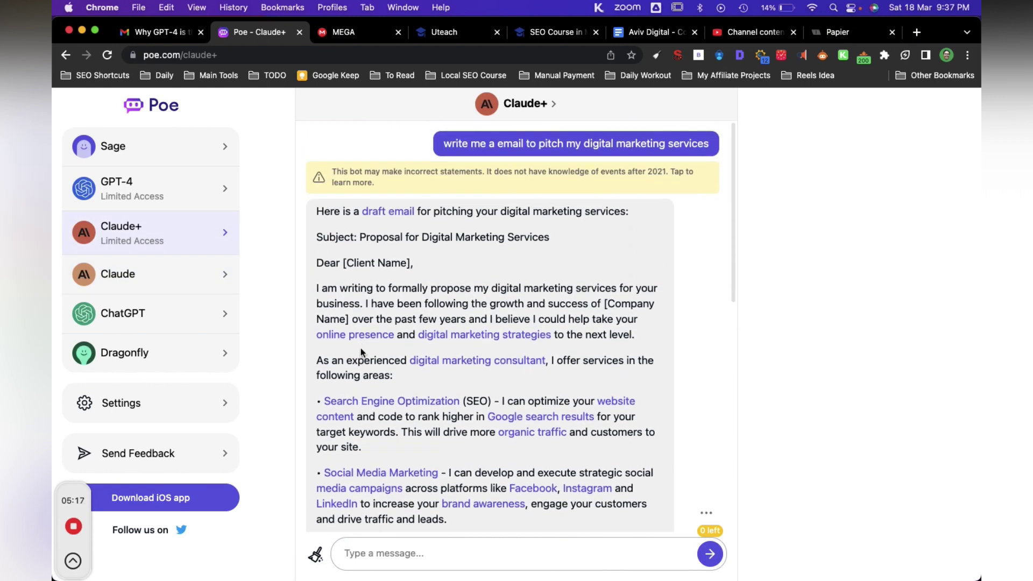
pyautogui.scroll(-1, 361, 348)
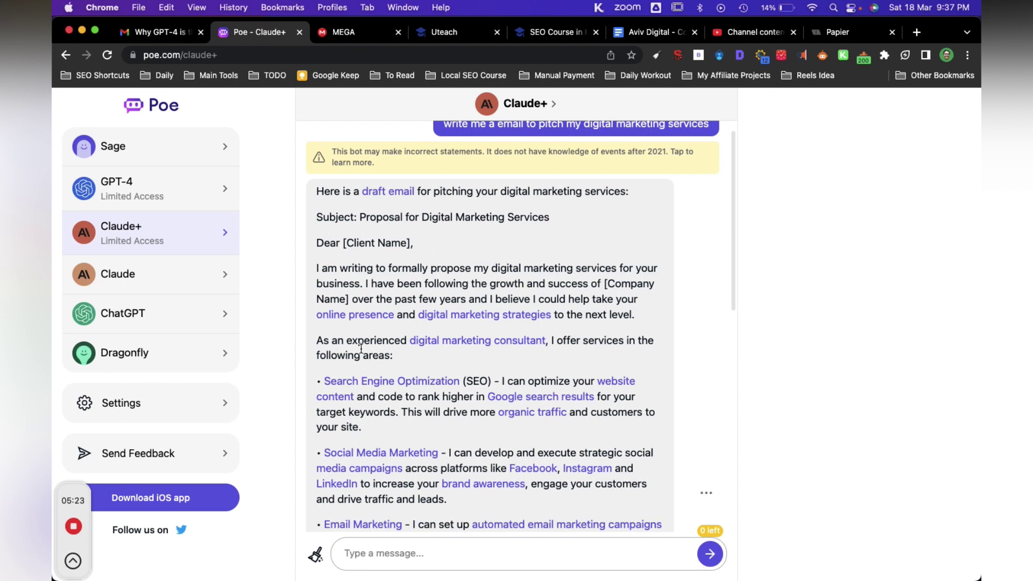
pyautogui.scroll(-3, 360, 348)
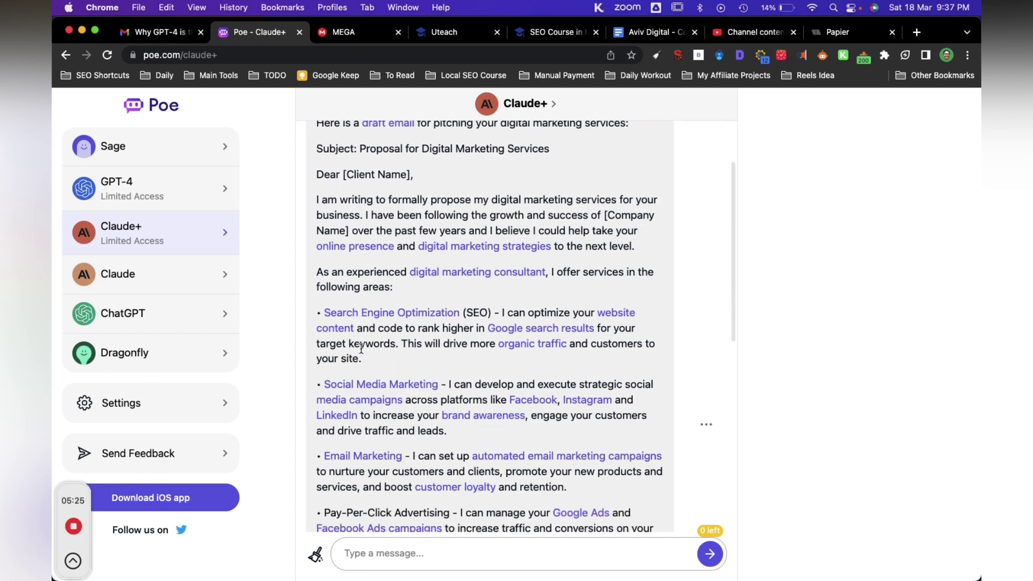
pyautogui.scroll(-1, 361, 349)
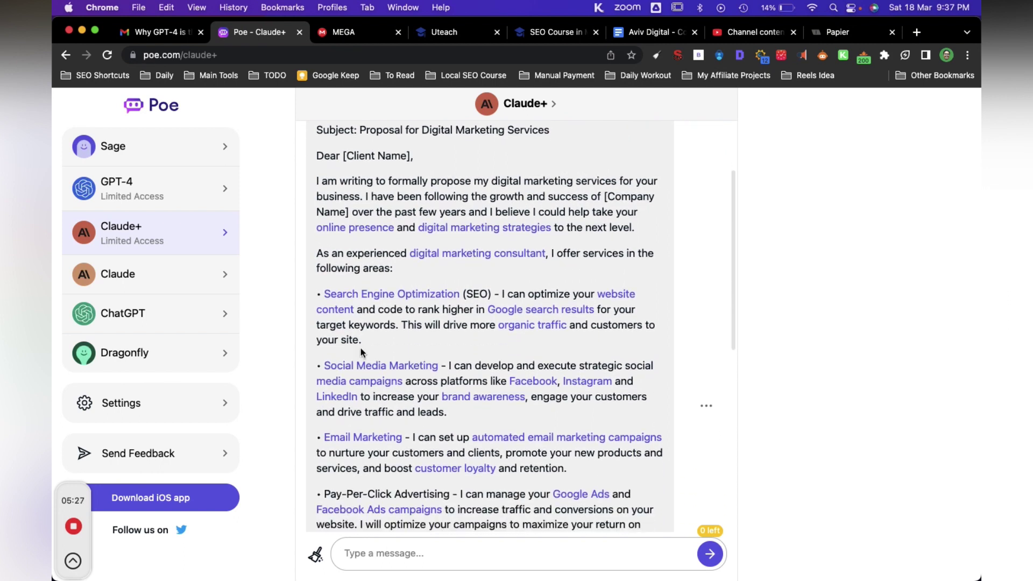
pyautogui.scroll(-5, 360, 347)
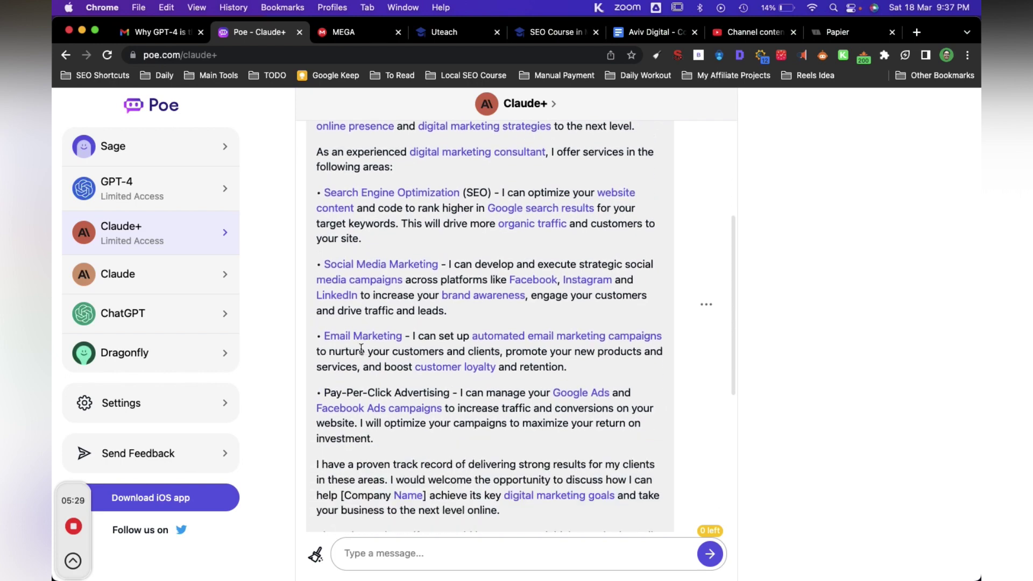
pyautogui.scroll(-5, 361, 348)
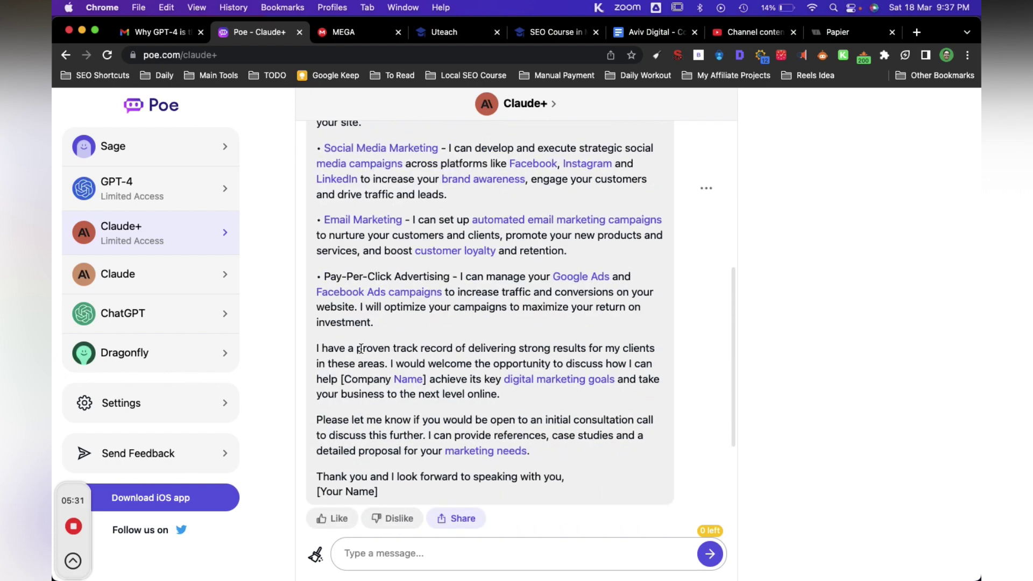
pyautogui.scroll(-4, 361, 348)
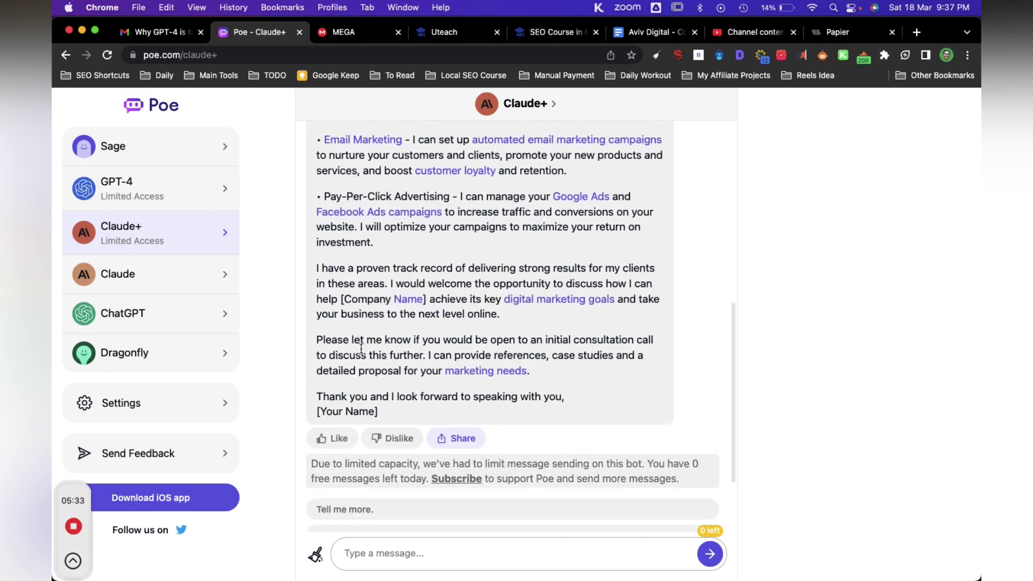
pyautogui.click(137, 196)
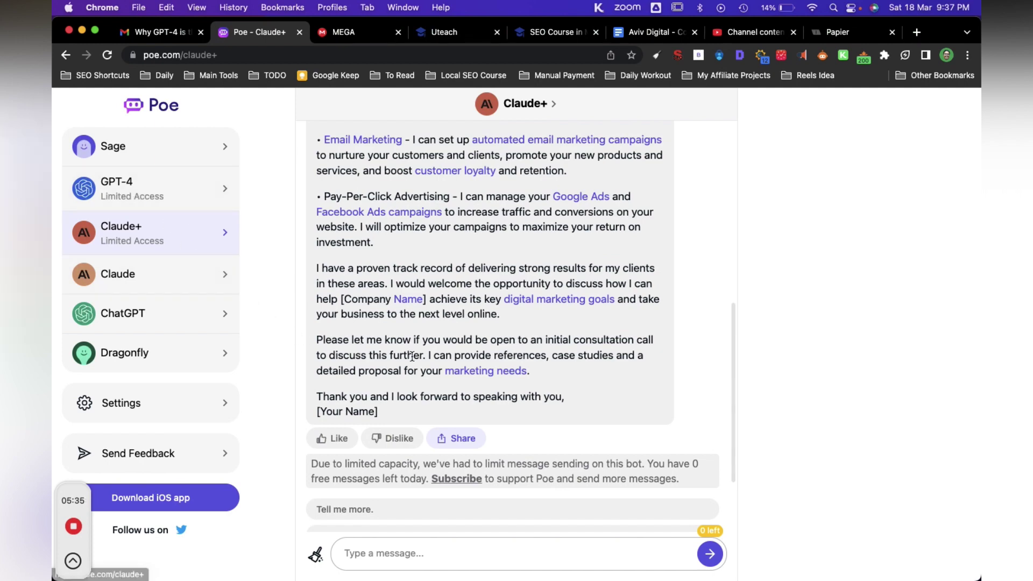
# Scroll through GPT-4's pitch email, including its Special Offer section.
pyautogui.scroll(10, 401, 372)
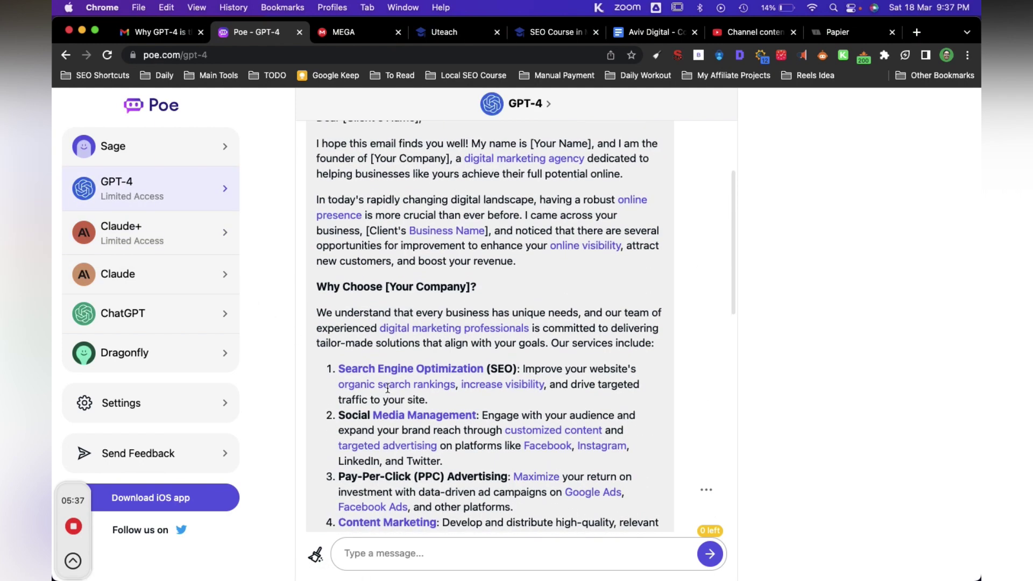
pyautogui.scroll(-1, 387, 388)
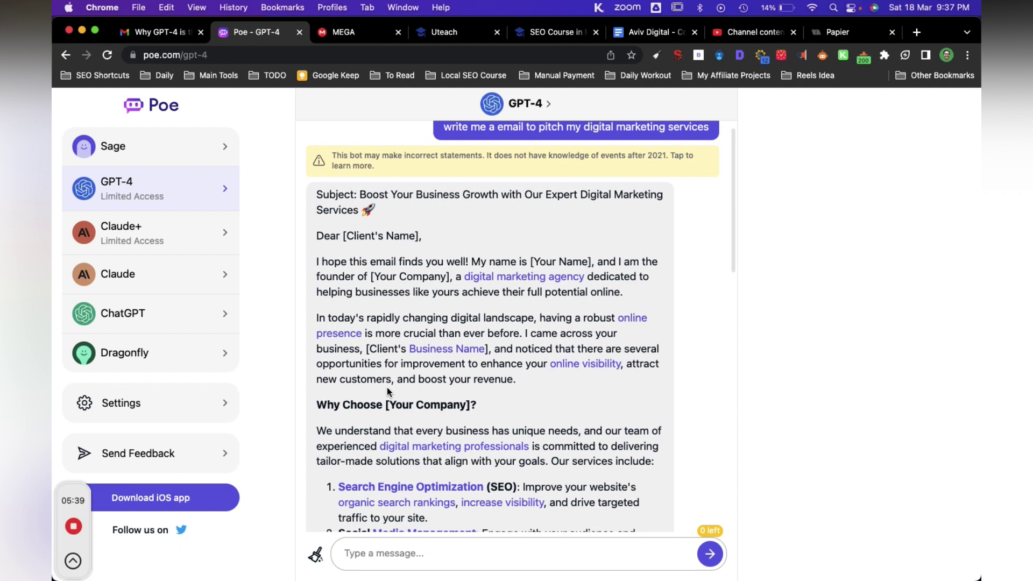
pyautogui.scroll(-5, 387, 389)
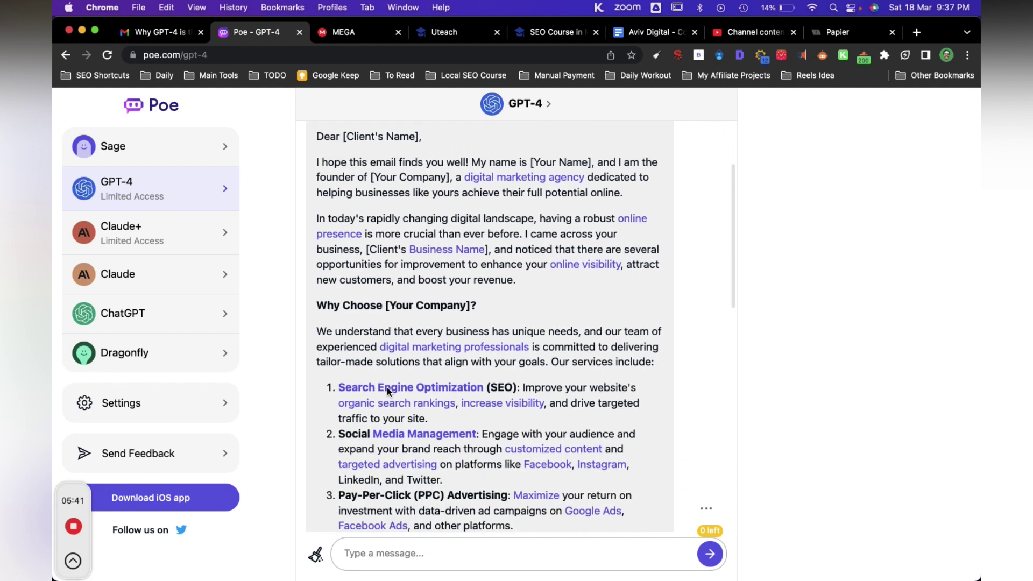
pyautogui.scroll(-2, 388, 394)
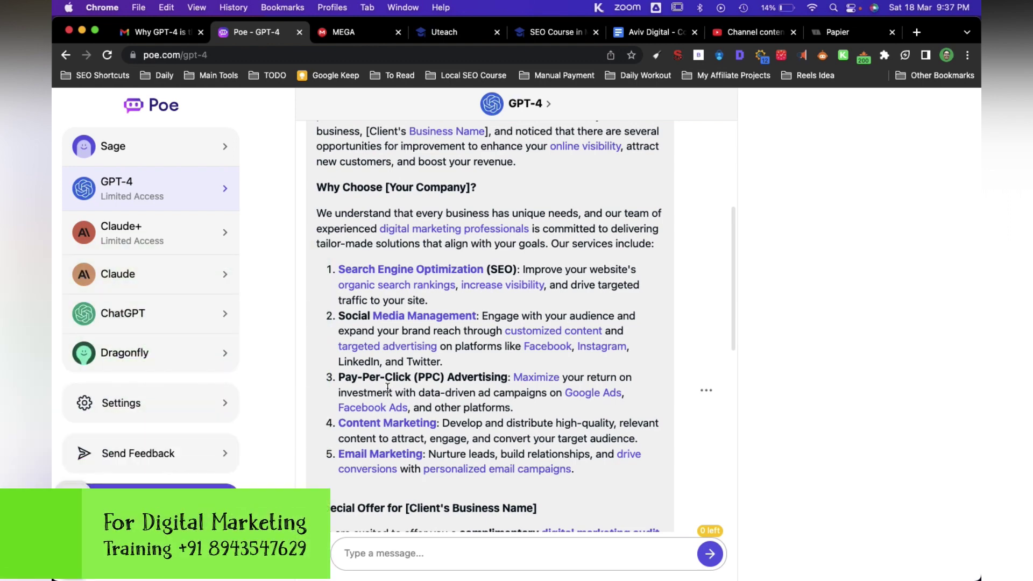
pyautogui.scroll(-4, 387, 388)
pyautogui.scroll(-1, 387, 388)
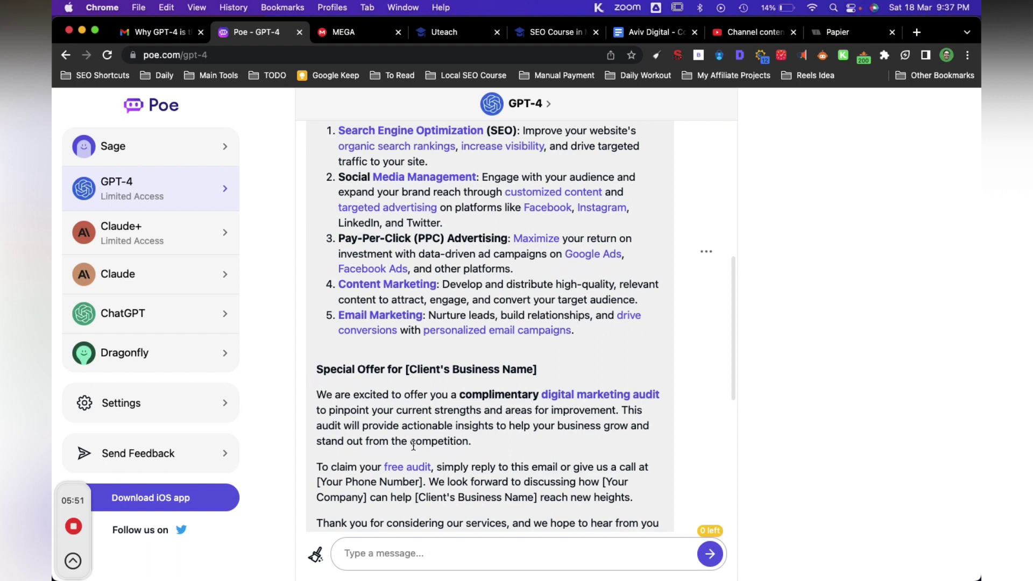
pyautogui.scroll(-1, 413, 446)
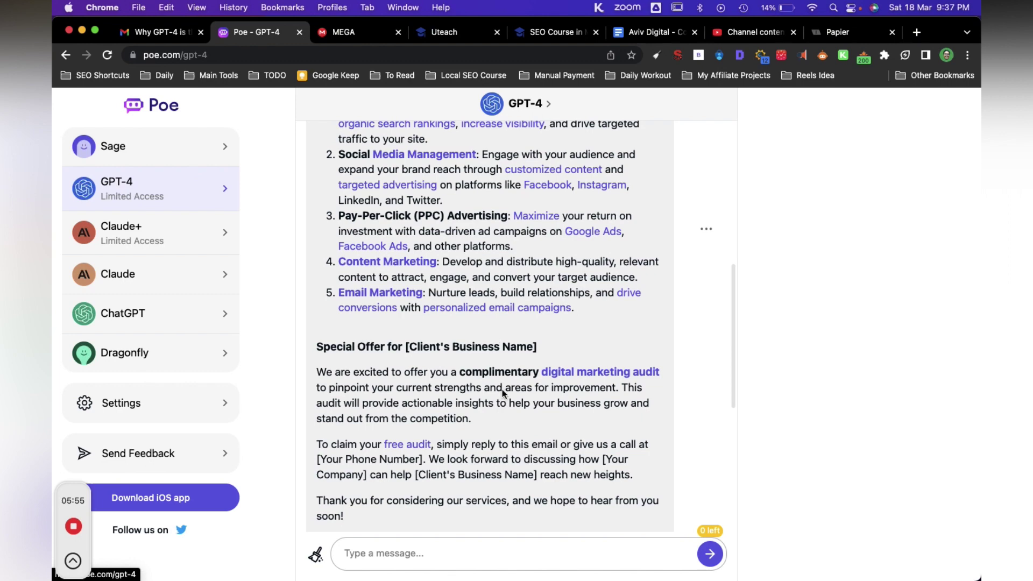
pyautogui.scroll(5, 494, 440)
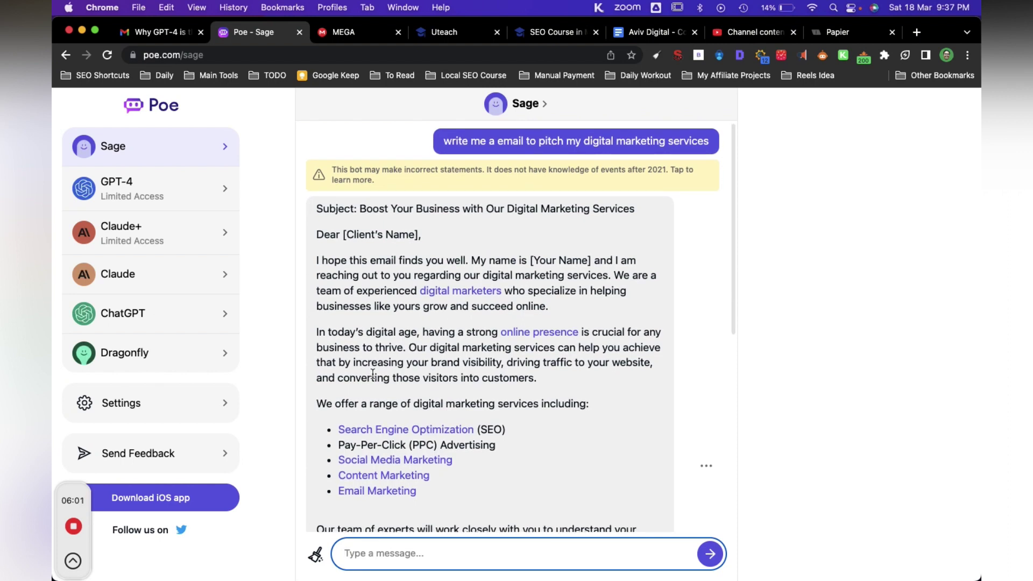
pyautogui.scroll(-3, 373, 374)
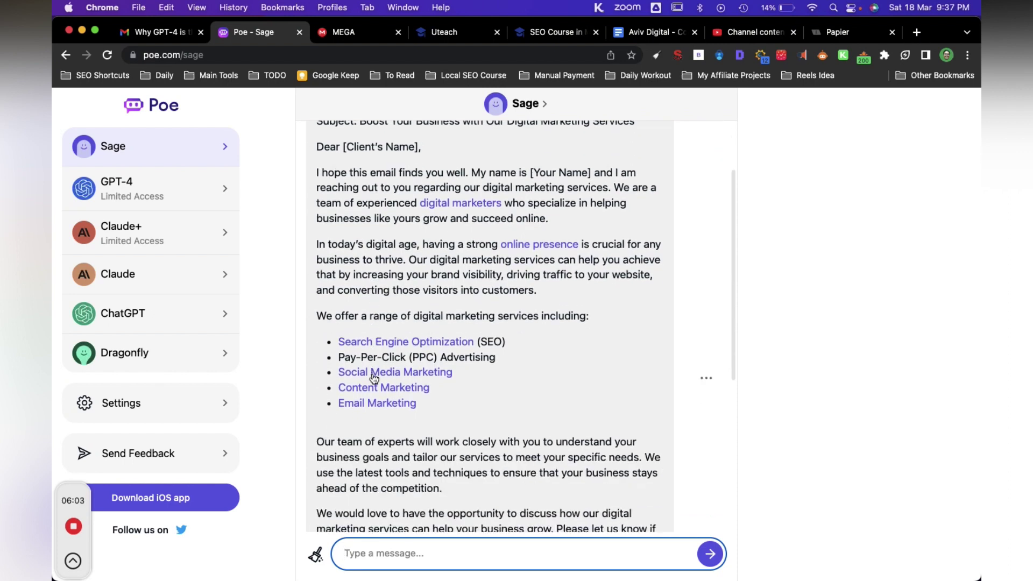
pyautogui.scroll(-4, 374, 378)
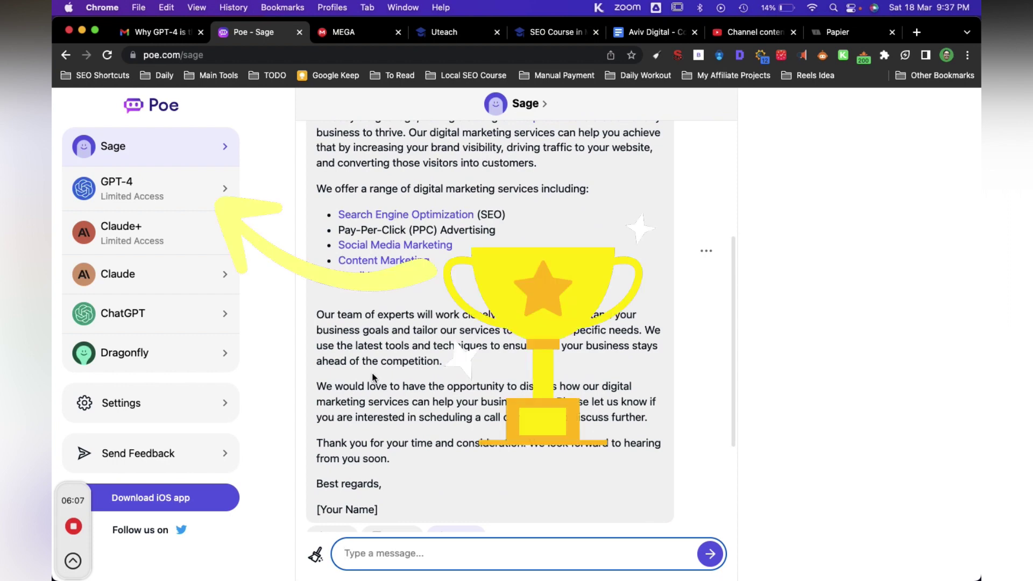
pyautogui.scroll(10, 373, 377)
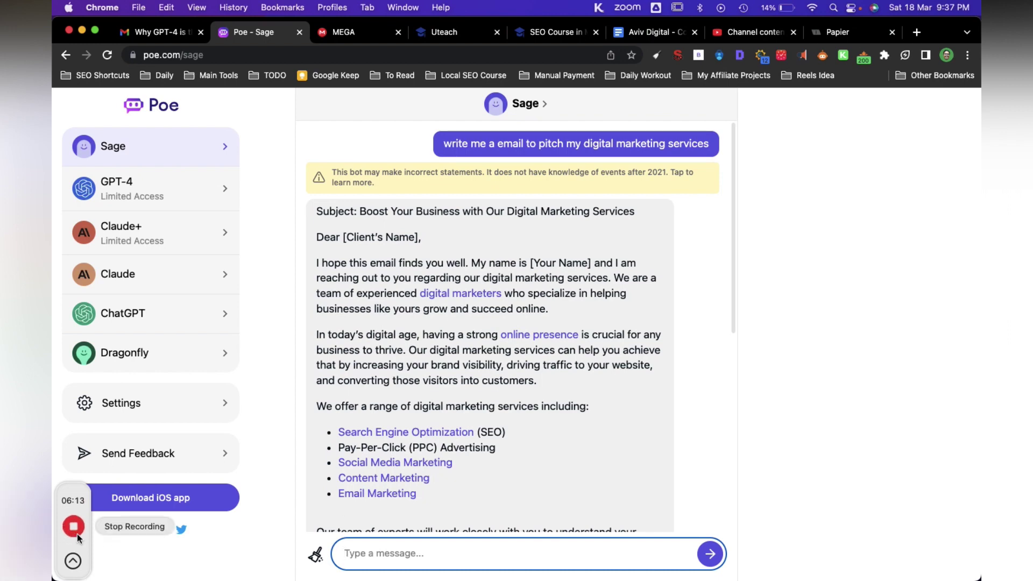
pyautogui.click(77, 532)
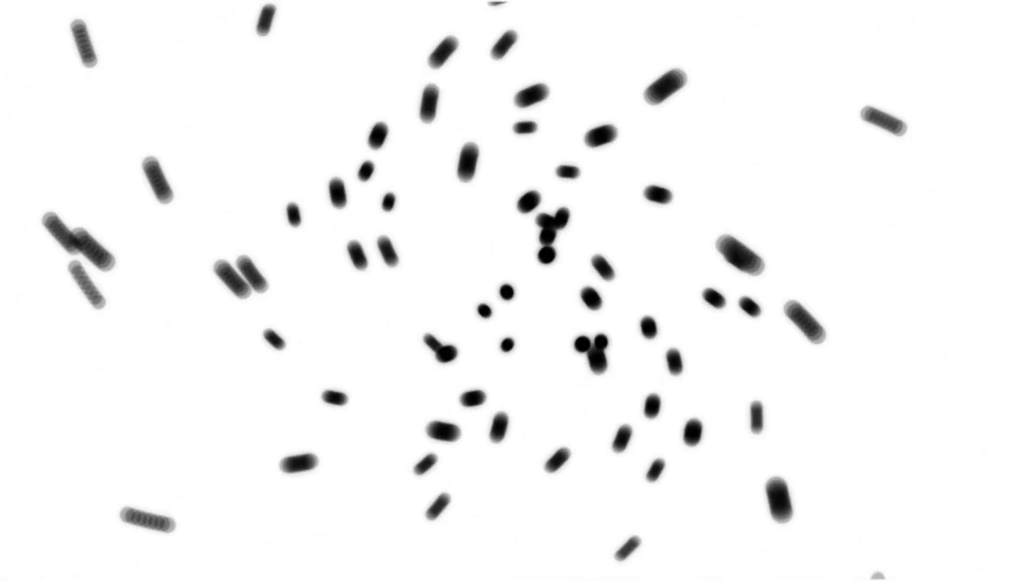